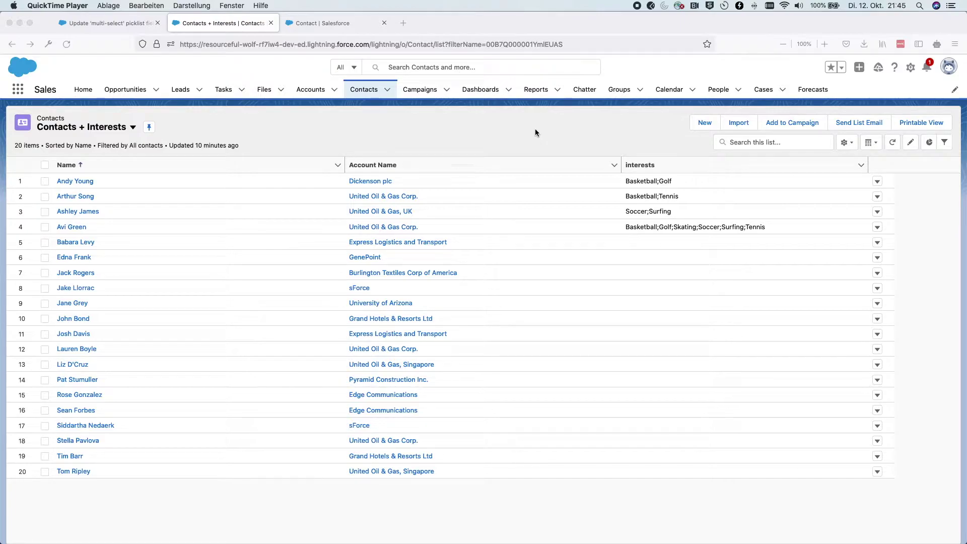
Review the interests field's setup: its label, API name and Multi-Select Picklist data type.
click(534, 130)
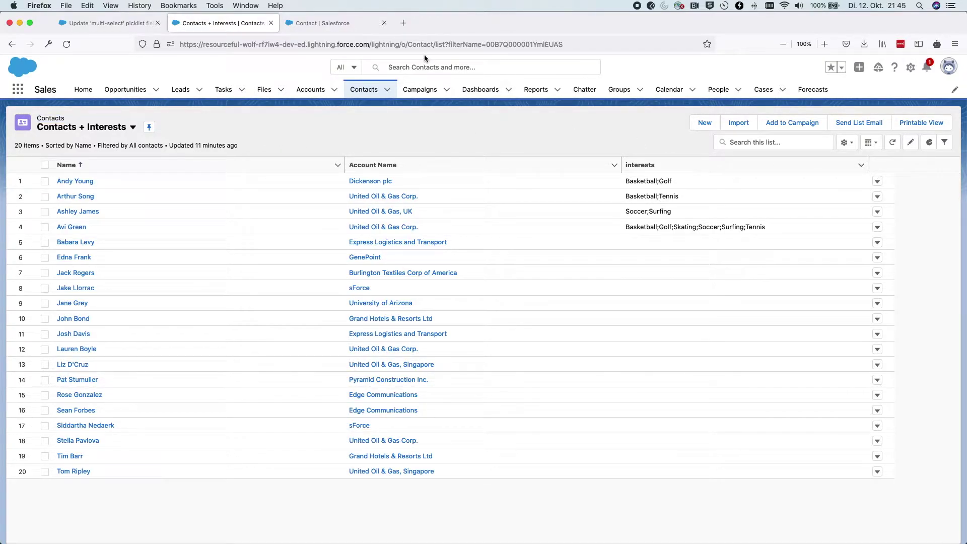
click(322, 23)
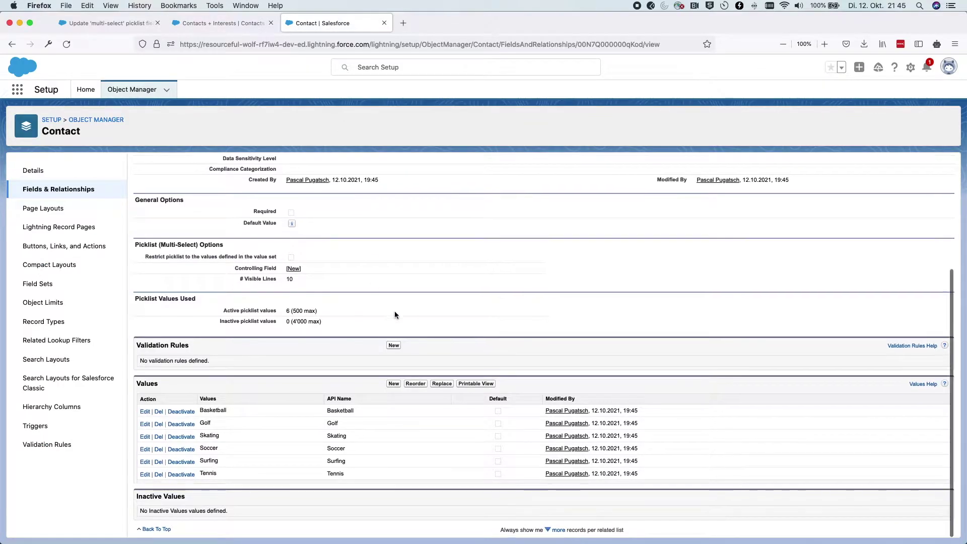
scroll(261, 199, up, 3)
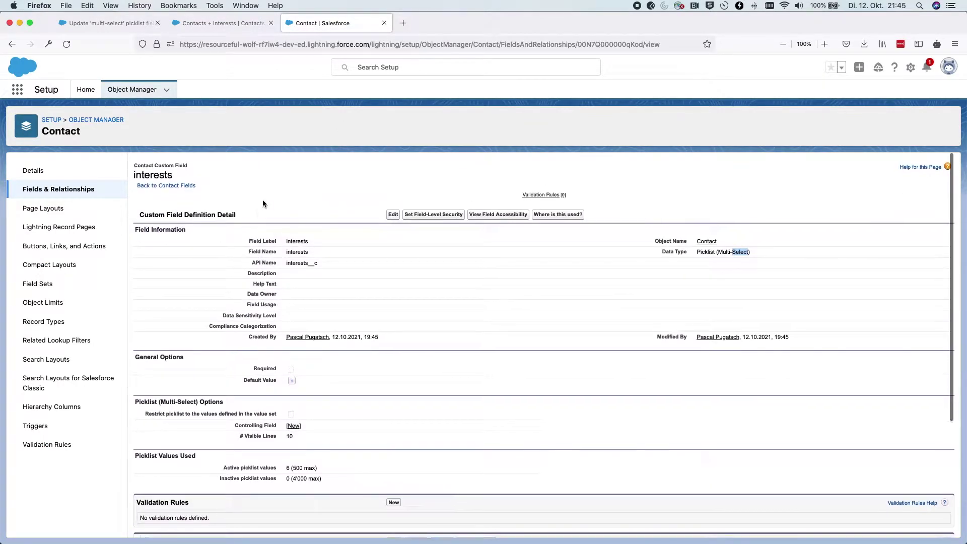
double_click(291, 239)
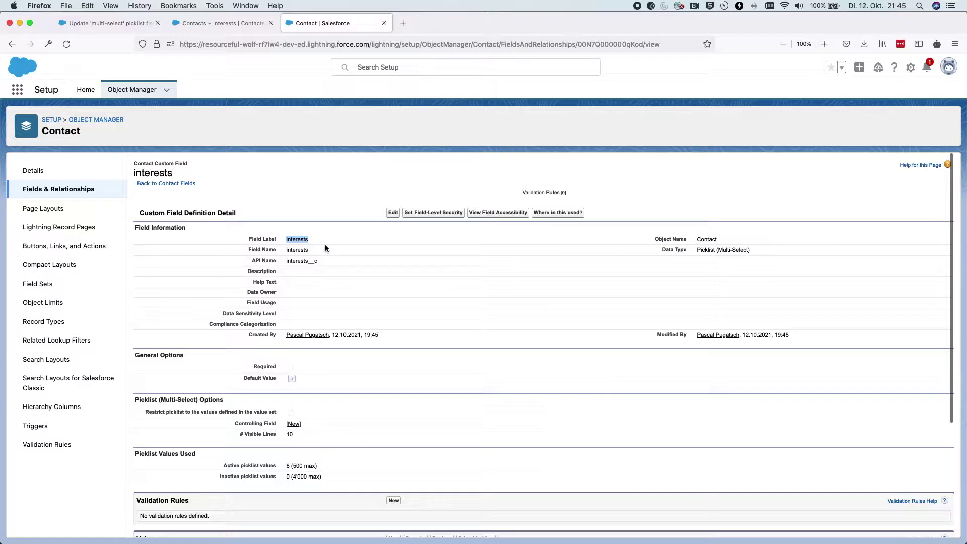
double_click(302, 261)
double_click(706, 250)
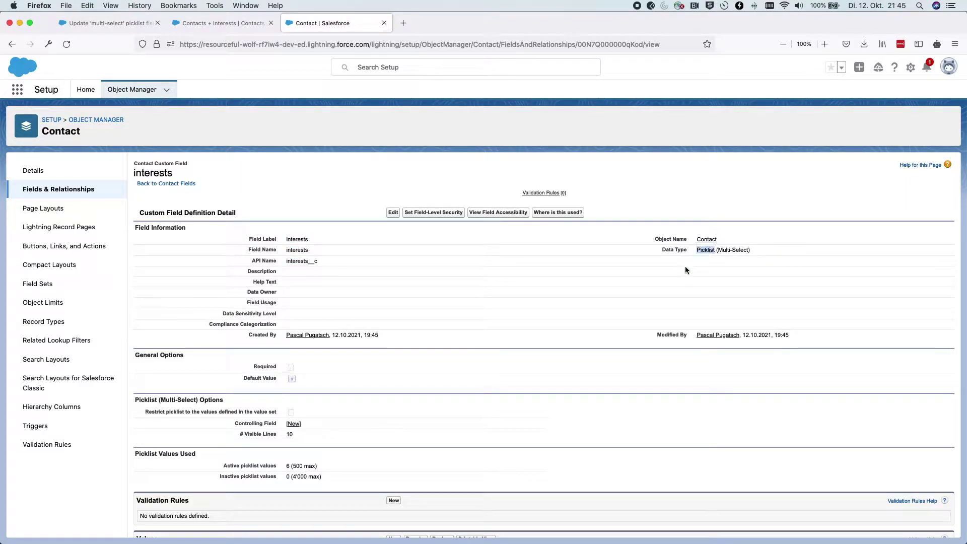
drag(717, 249, 749, 248)
scroll(606, 376, down, 5)
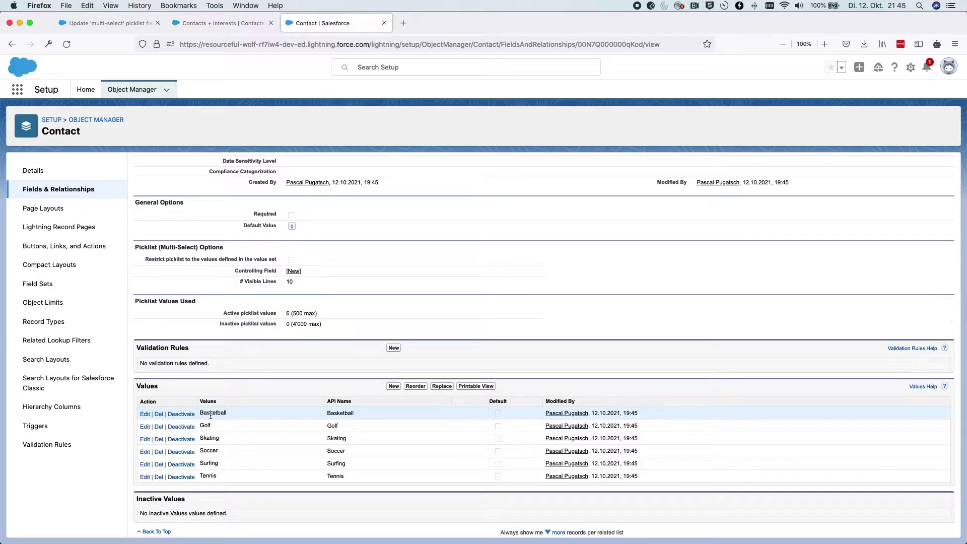
scroll(210, 415, up, 3)
scroll(211, 415, down, 3)
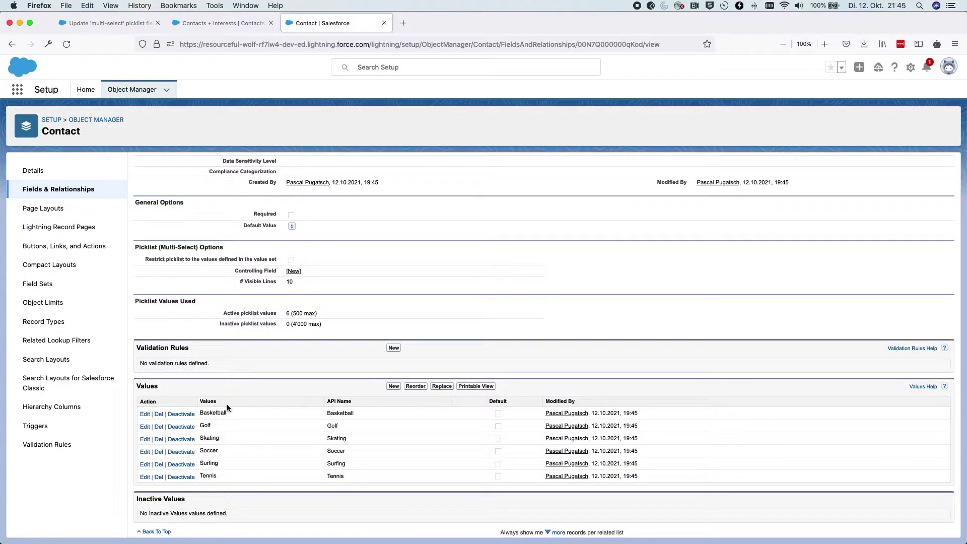
scroll(228, 408, up, 3)
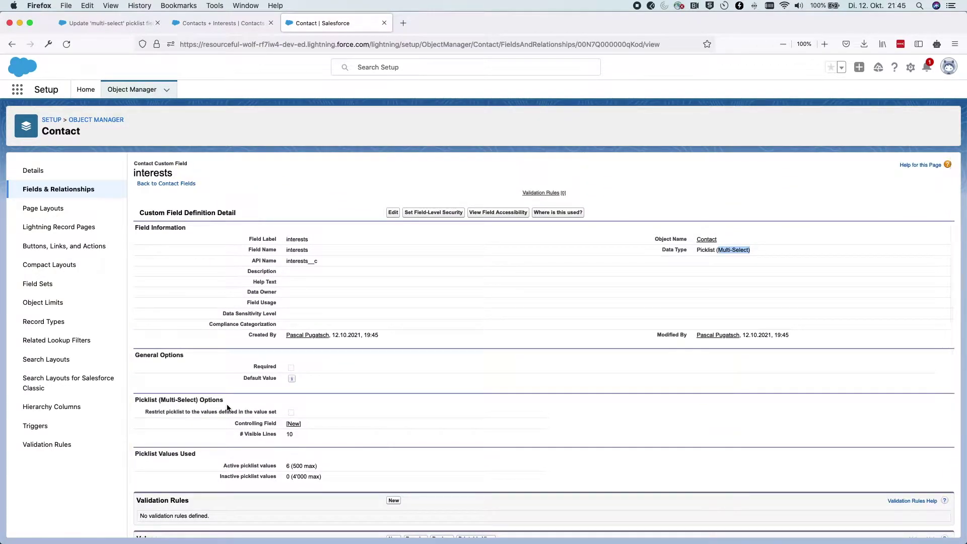
scroll(227, 407, down, 3)
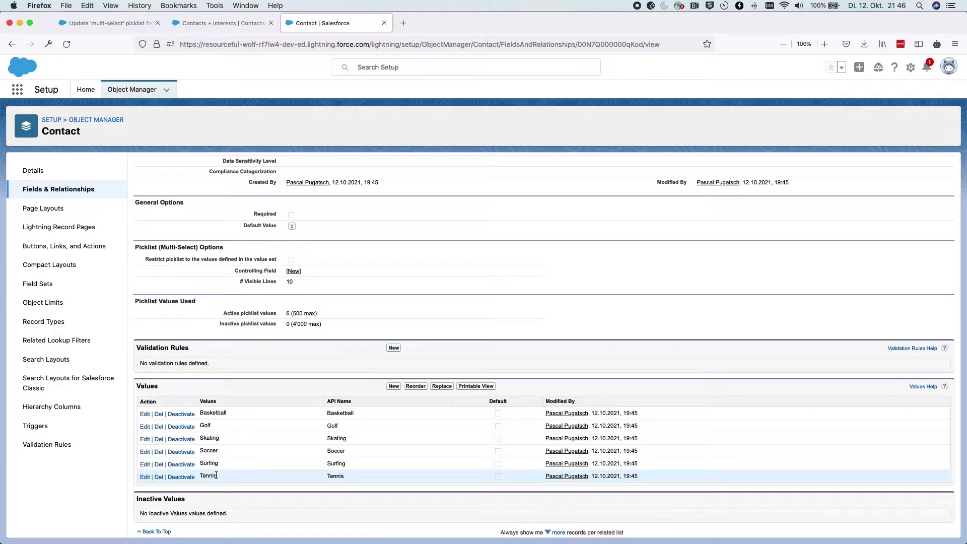
scroll(216, 475, up, 3)
Inline-edit the fifth contact's interests to Basketball;Surfing and save.
click(218, 23)
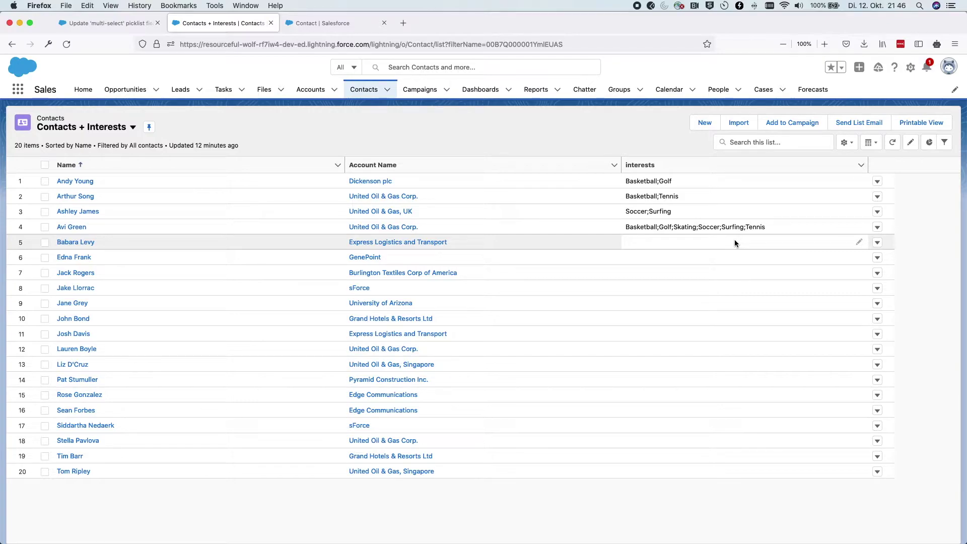
drag(107, 242, 54, 241)
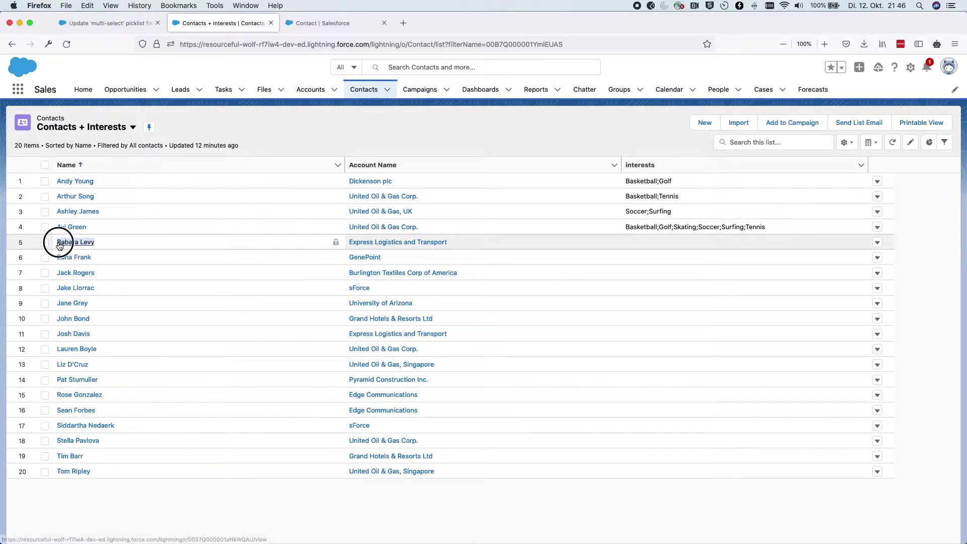
click(859, 242)
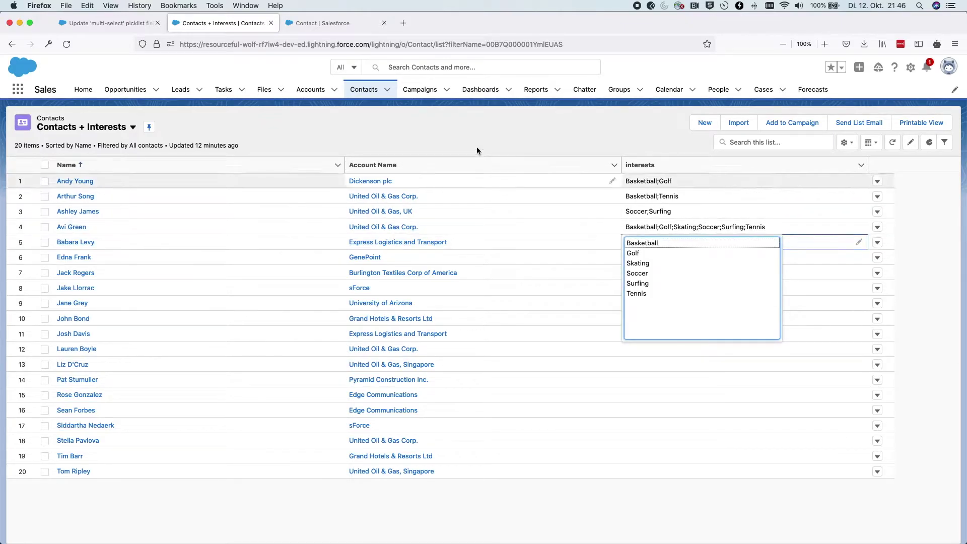
click(649, 243)
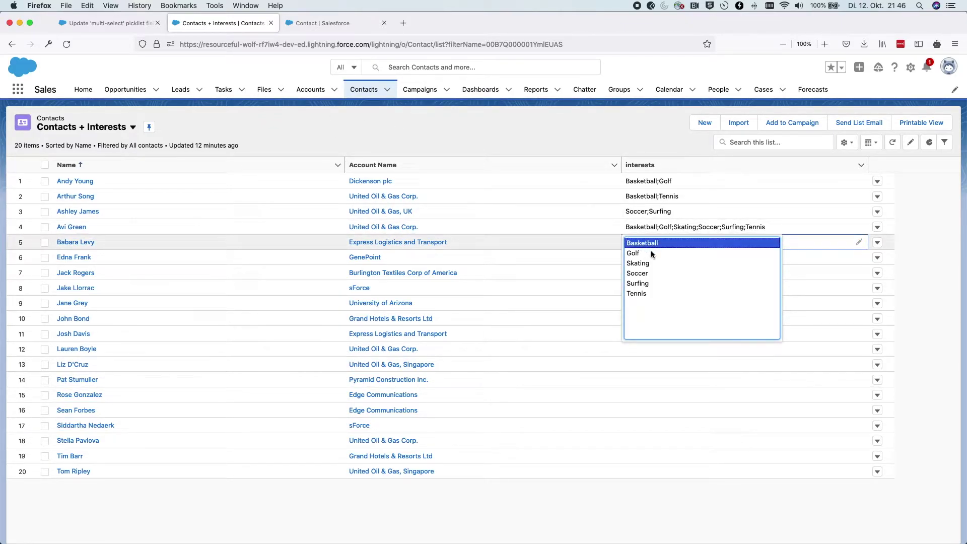
click(651, 283)
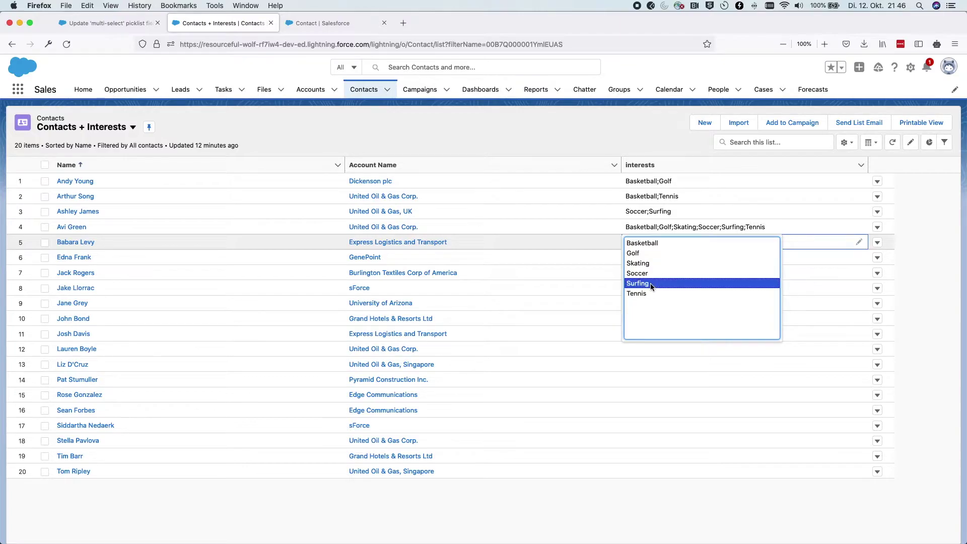
super+click(658, 242)
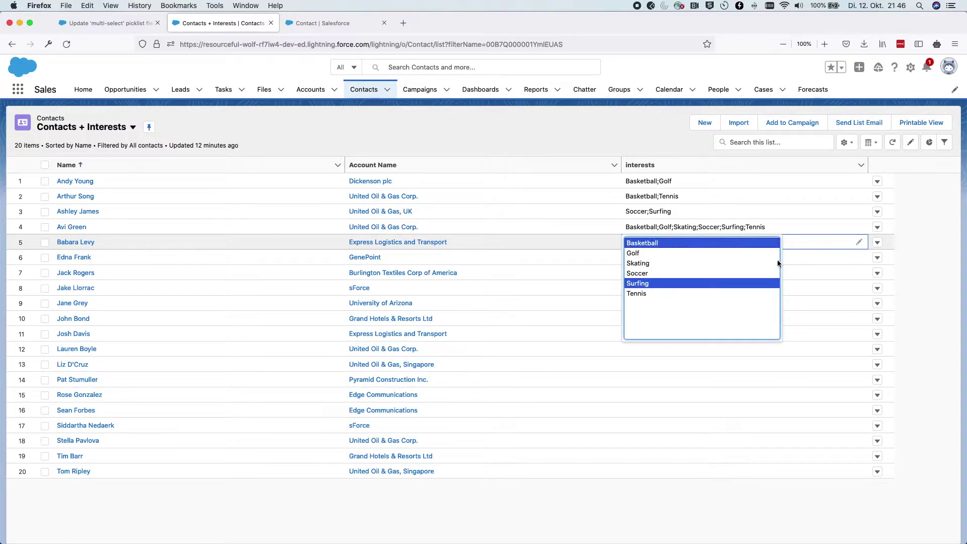
click(816, 271)
click(496, 531)
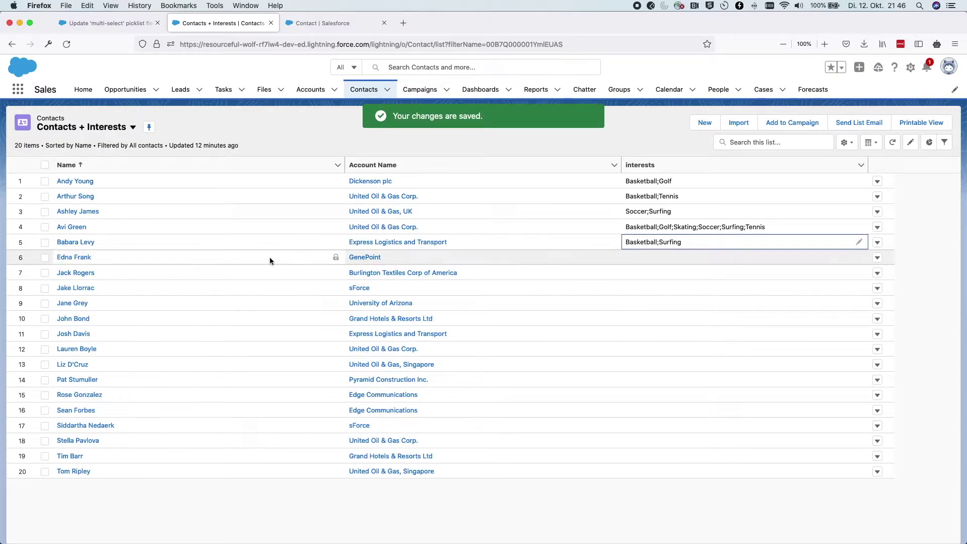
super+click(90, 258)
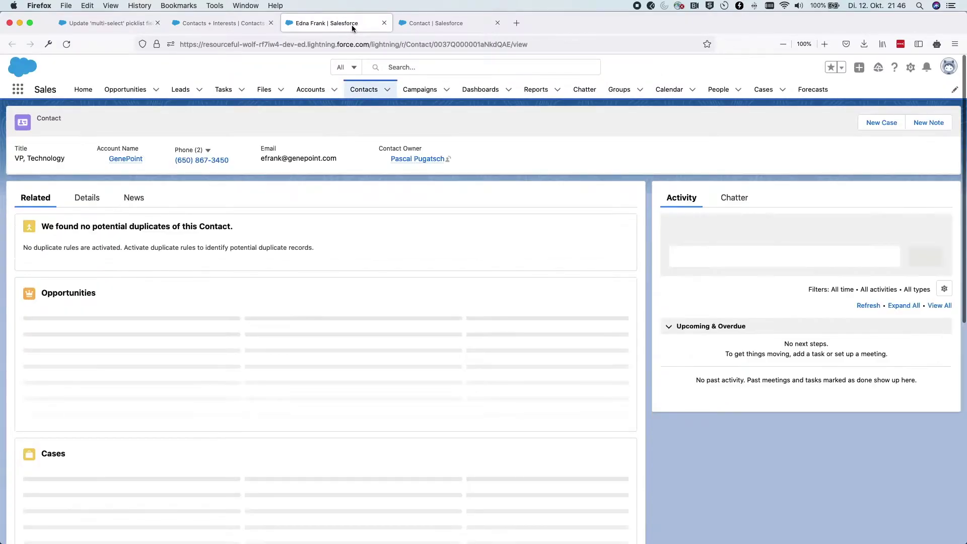
Save Golf, Skating and Soccer as the sixth contact's interests, then refresh the contacts list.
click(91, 200)
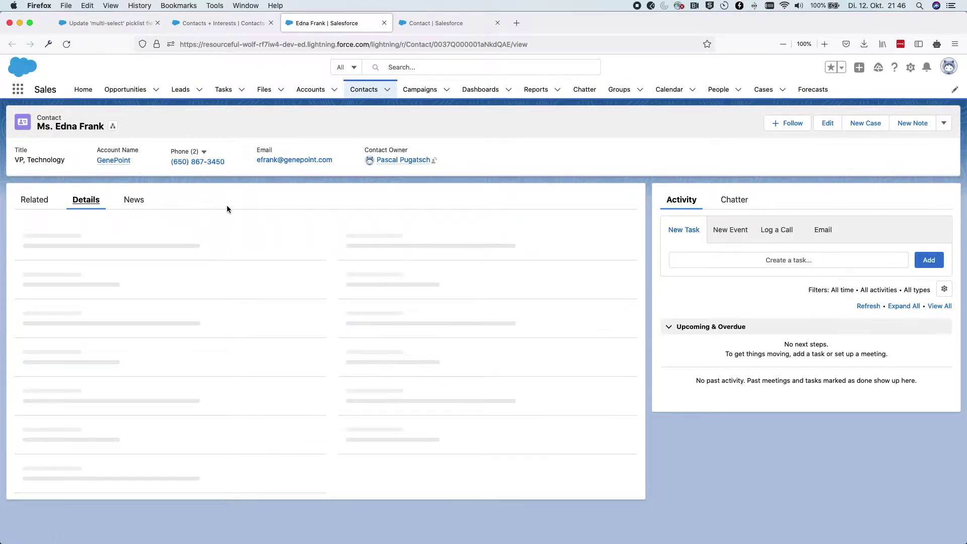
scroll(343, 298, down, 2)
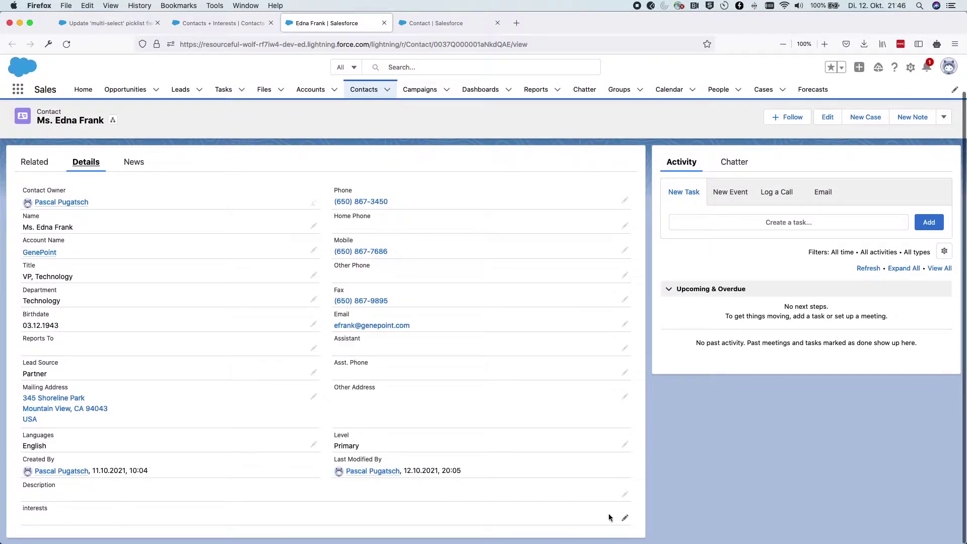
click(625, 513)
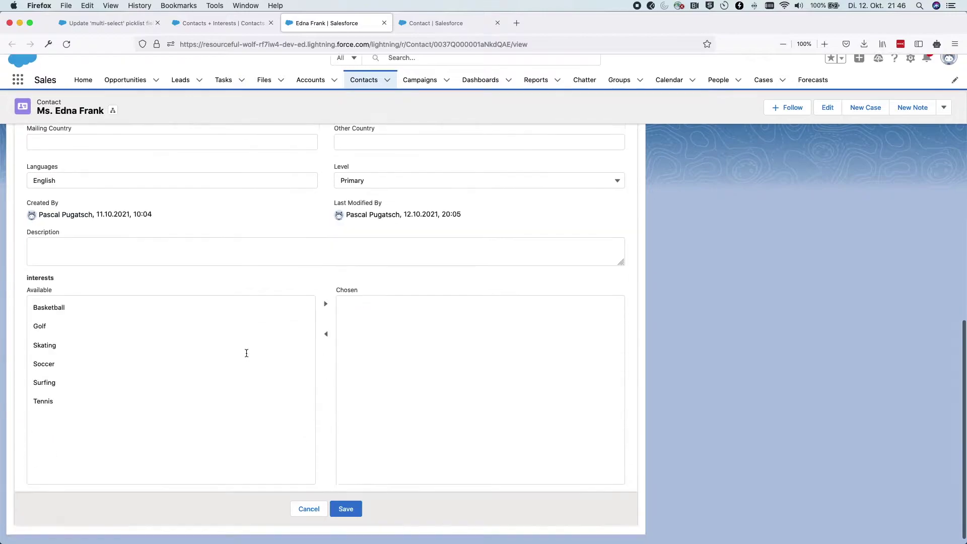
click(55, 328)
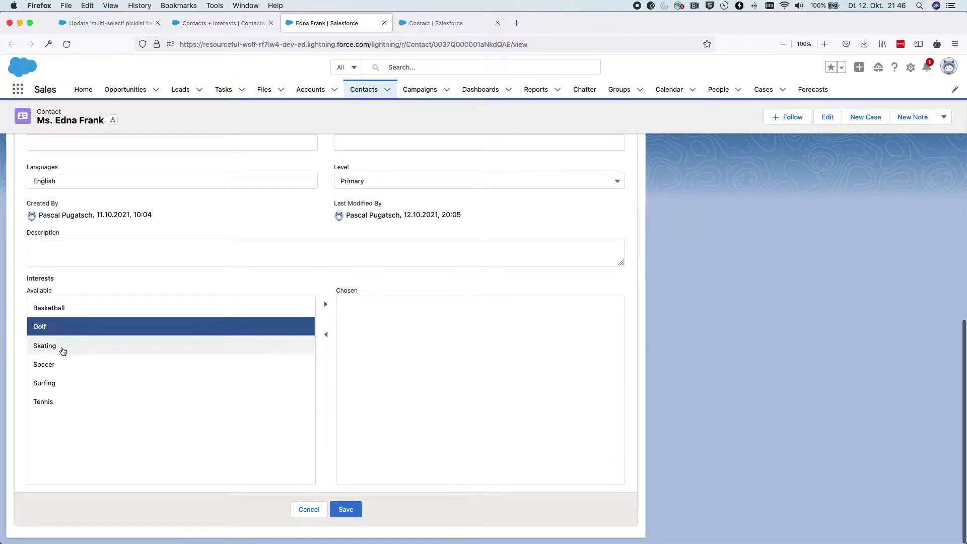
shift+click(61, 347)
shift+click(89, 371)
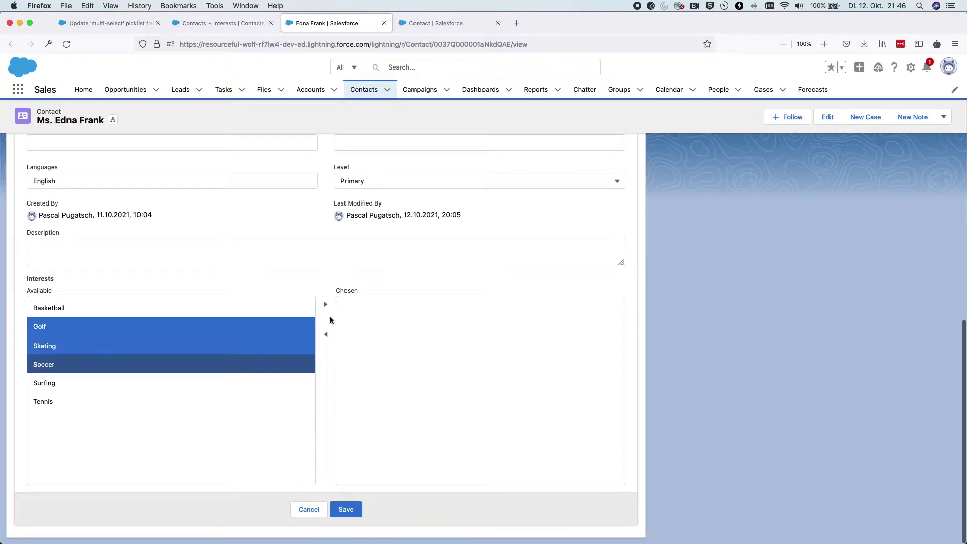
click(325, 304)
click(346, 509)
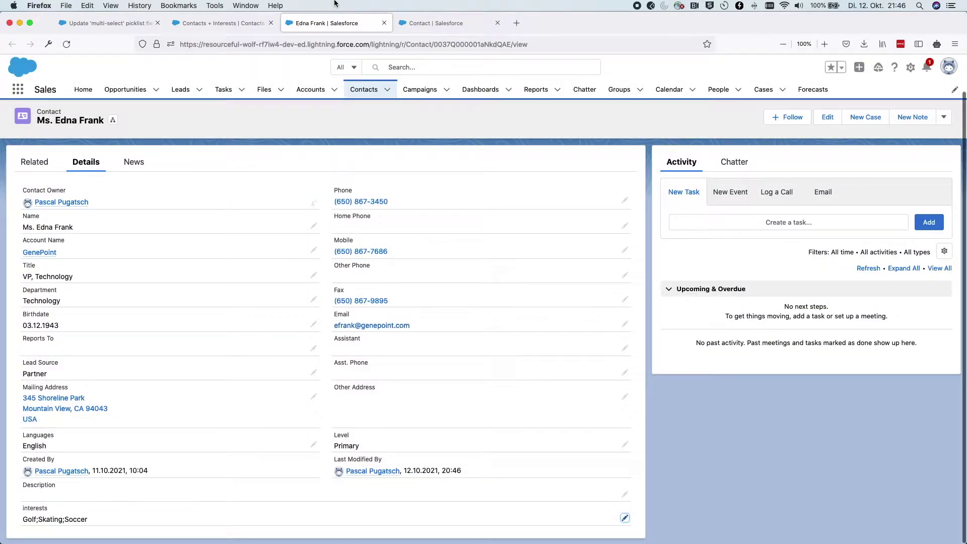
click(221, 23)
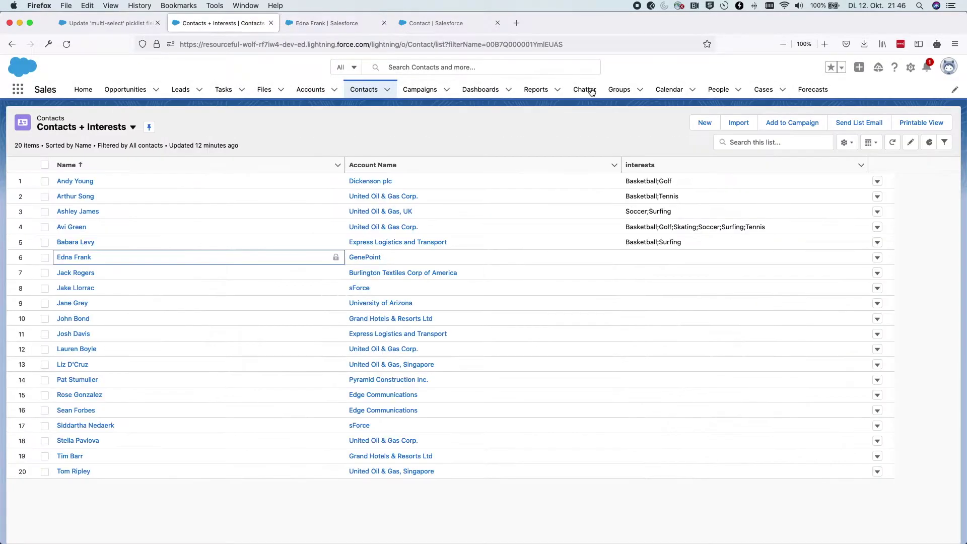
click(895, 144)
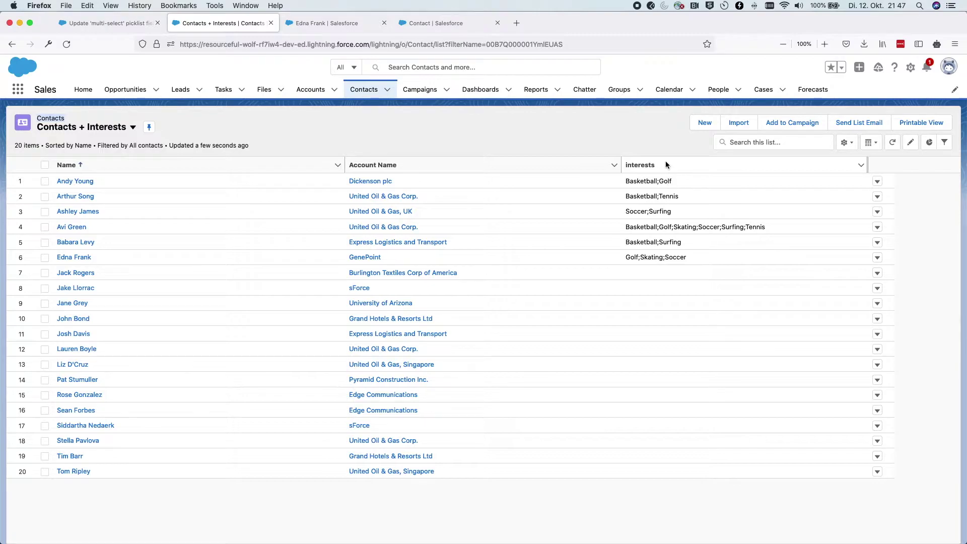
mouse_move(1, 443)
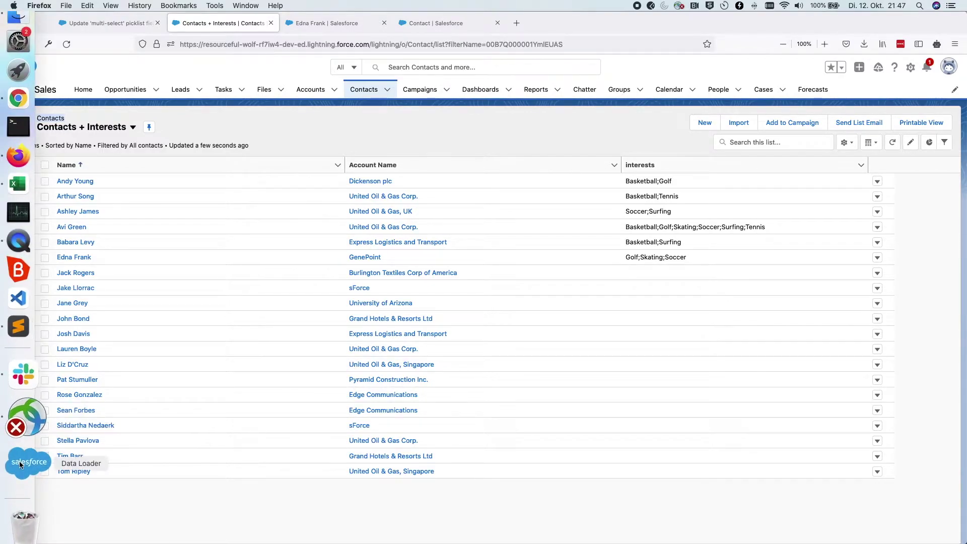
click(20, 465)
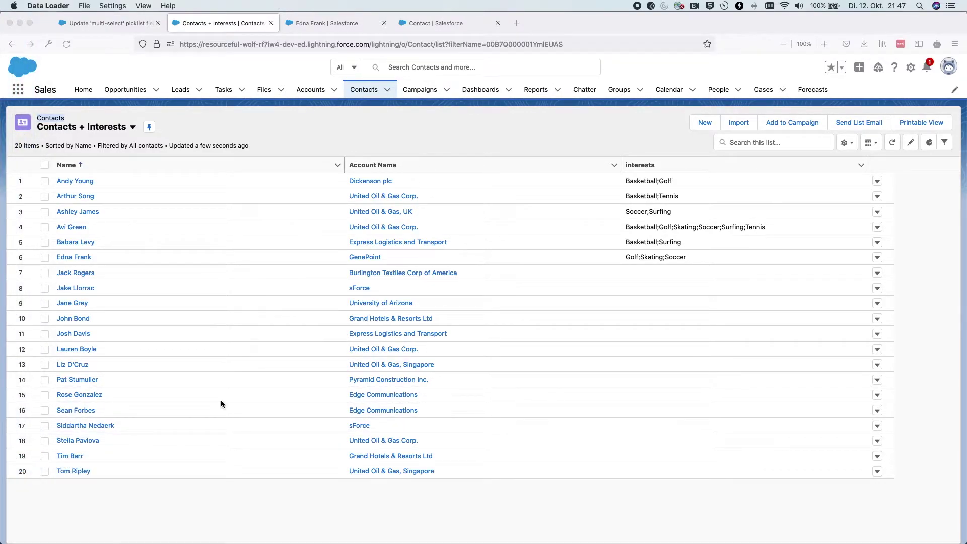
Start a Data Loader export and paste the org username copied from Sublime Text into the login.
drag(54, 23, 363, 59)
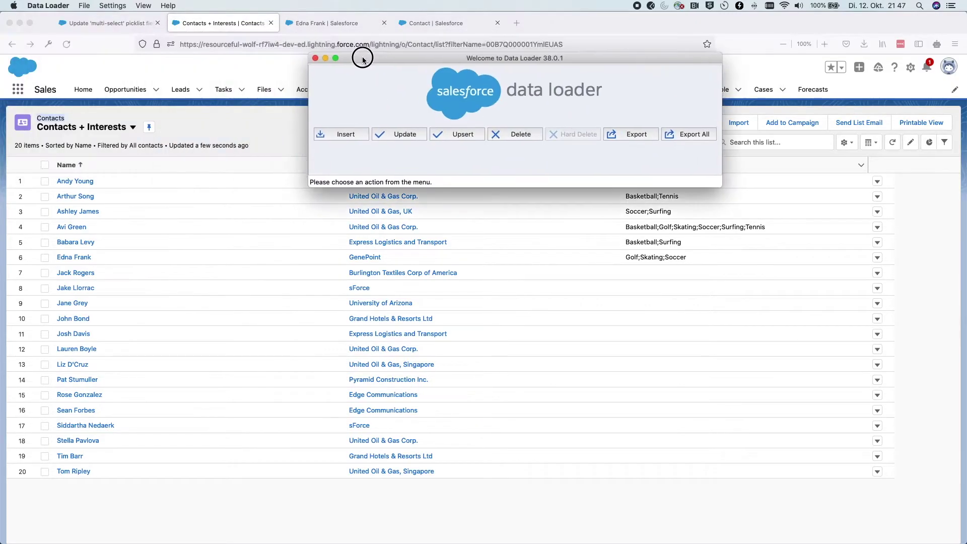
click(631, 141)
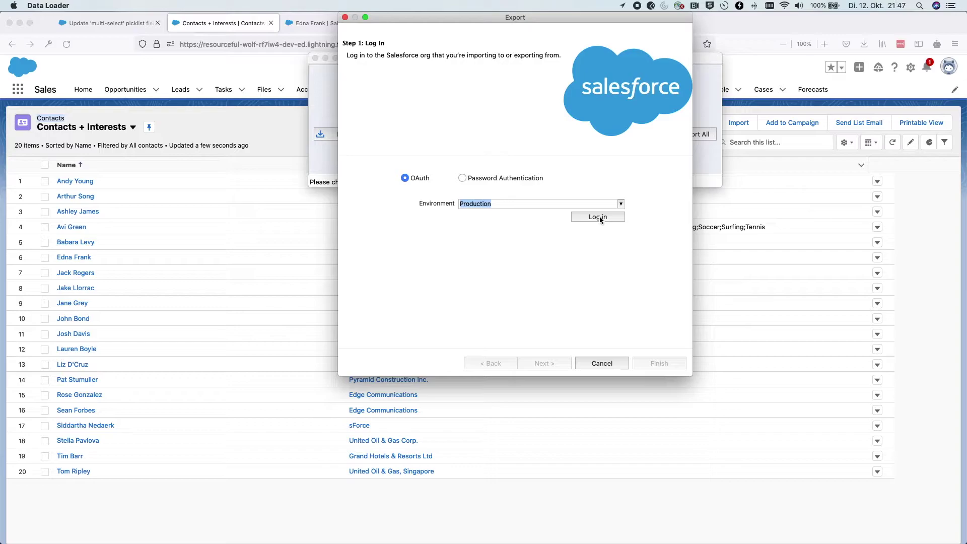
click(598, 216)
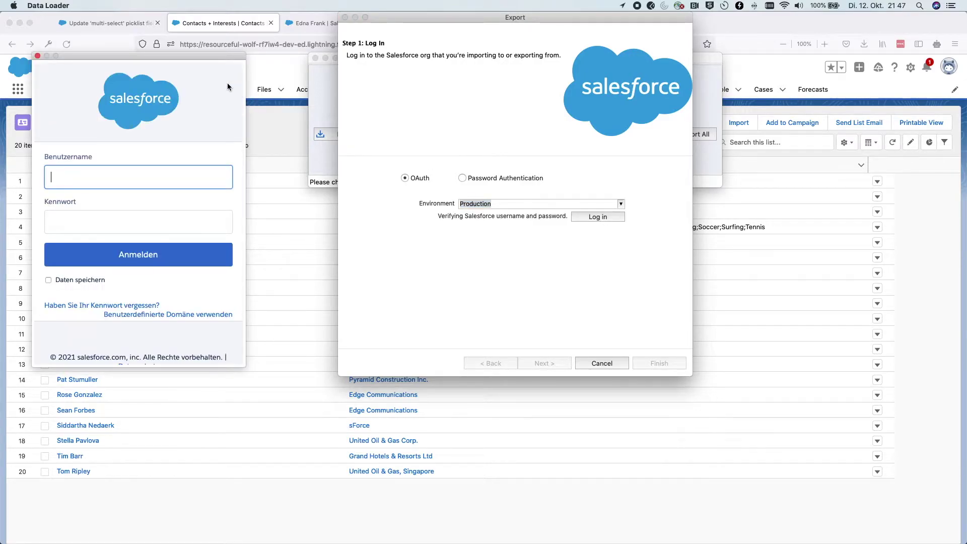
mouse_move(20, 272)
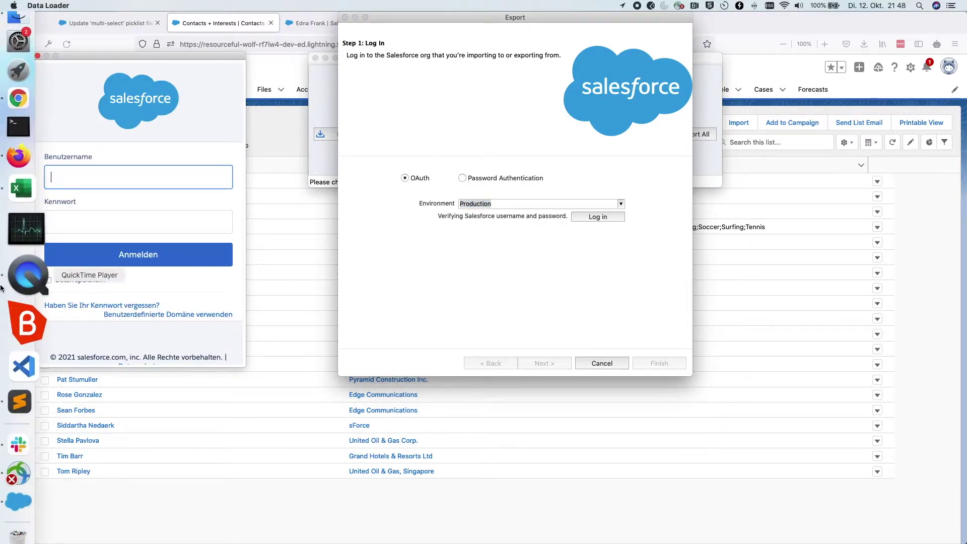
click(28, 363)
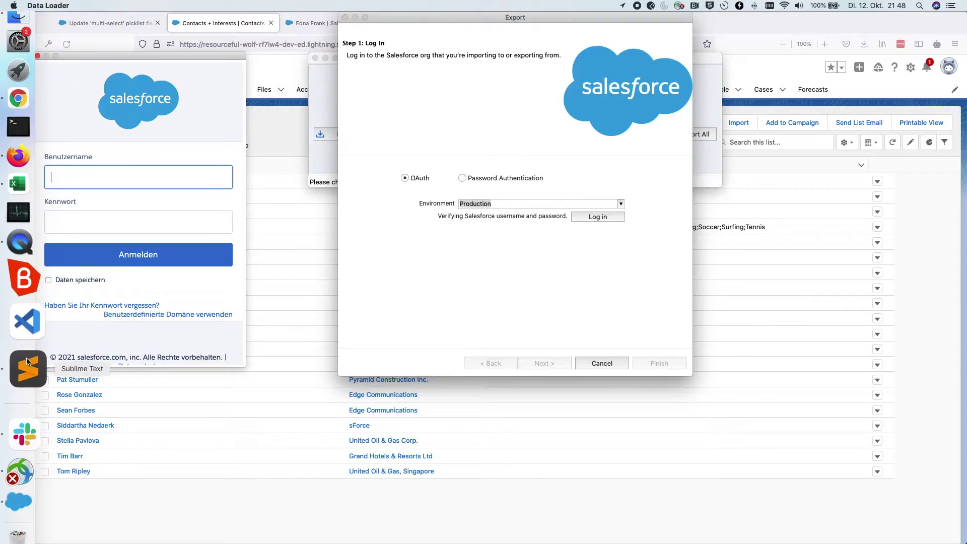
drag(482, 233, 268, 235)
key(super+c)
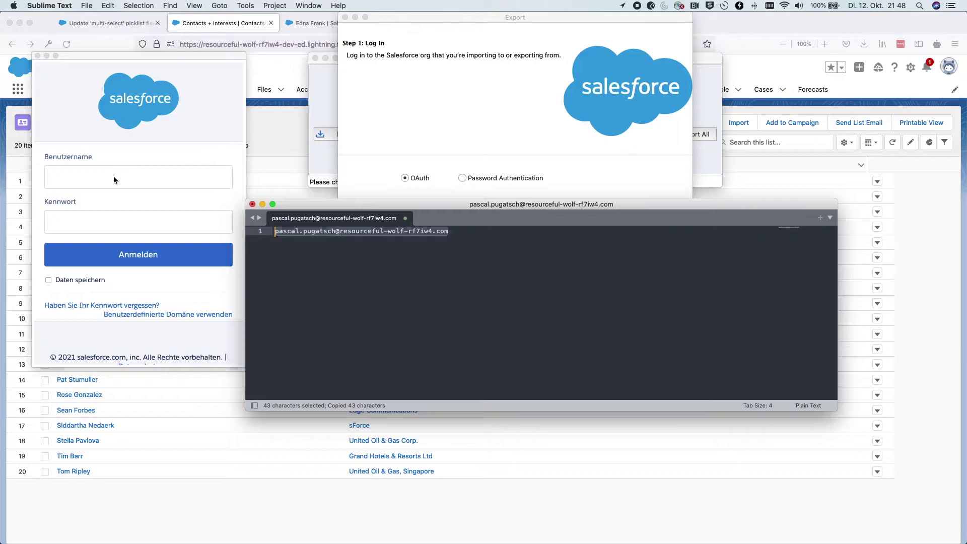
click(113, 177)
key(super+v)
Enter the password, sign in with Anmelden and allow Data Loader access to the org.
click(109, 216)
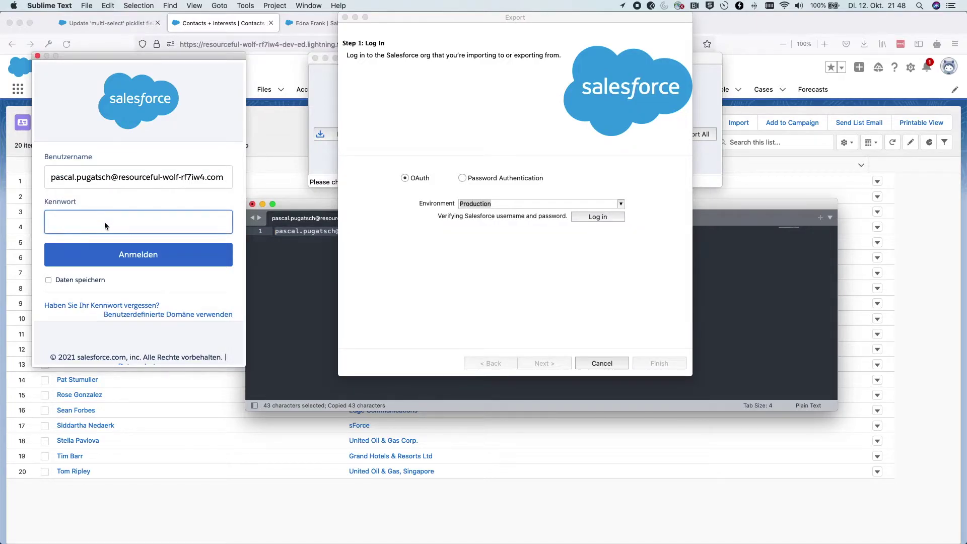
text(••••••••••)
click(170, 259)
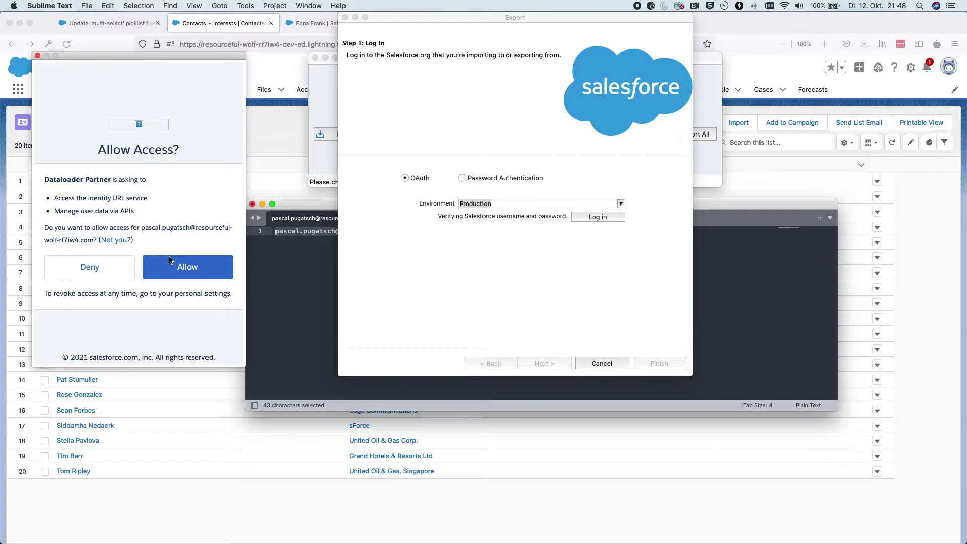
click(172, 267)
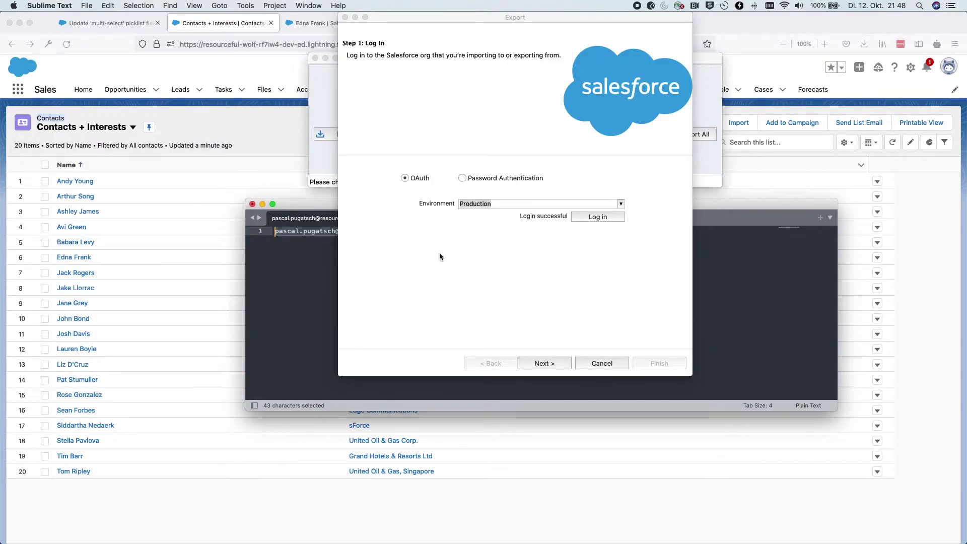
click(542, 361)
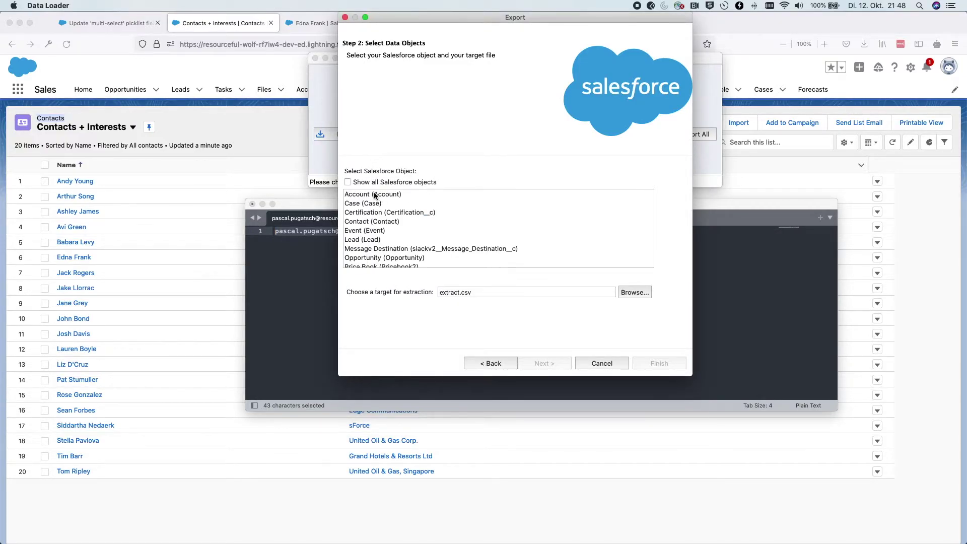
Choose Contact as the export object and rename the target file from extract.csv to contacts.csv.
click(374, 223)
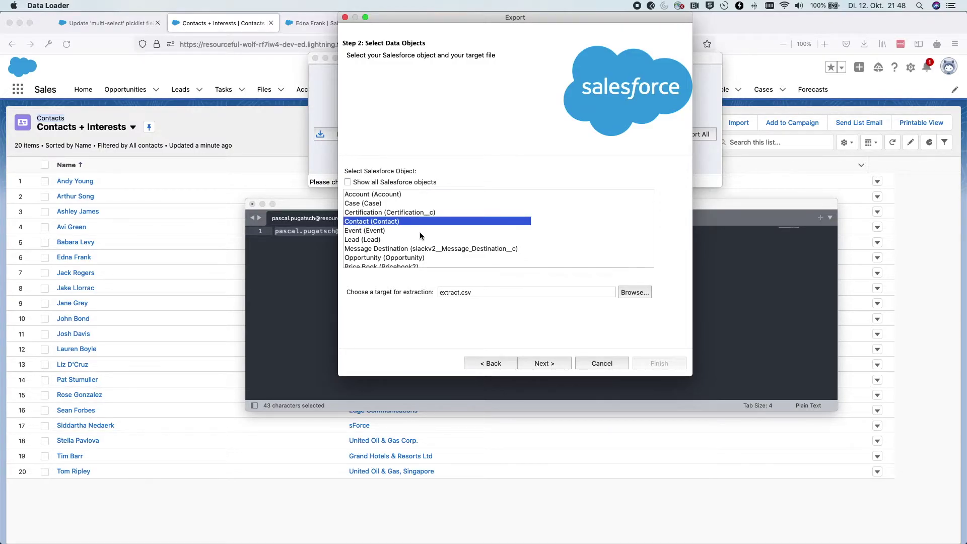
click(635, 293)
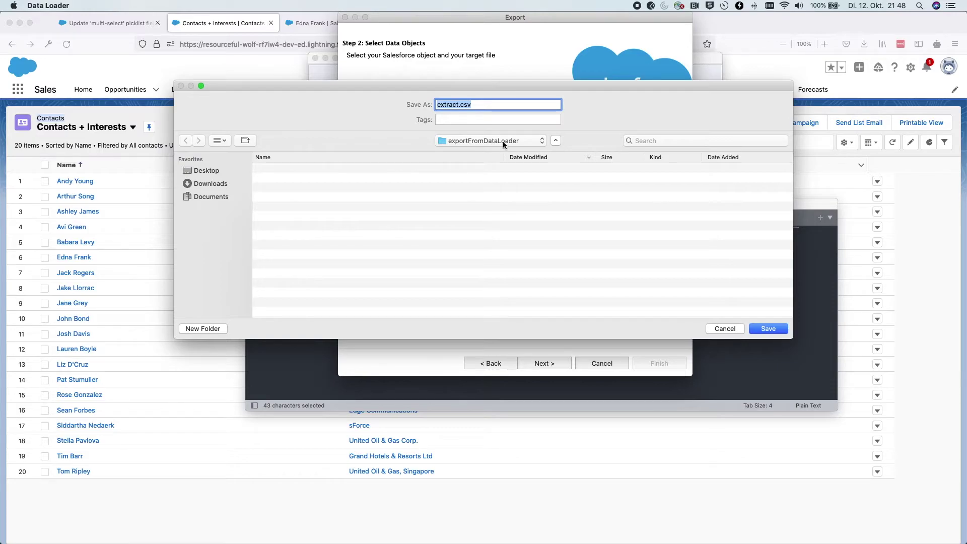
click(450, 104)
click(450, 104)
double_click(450, 105)
text(contacts)
key(Return)
click(543, 363)
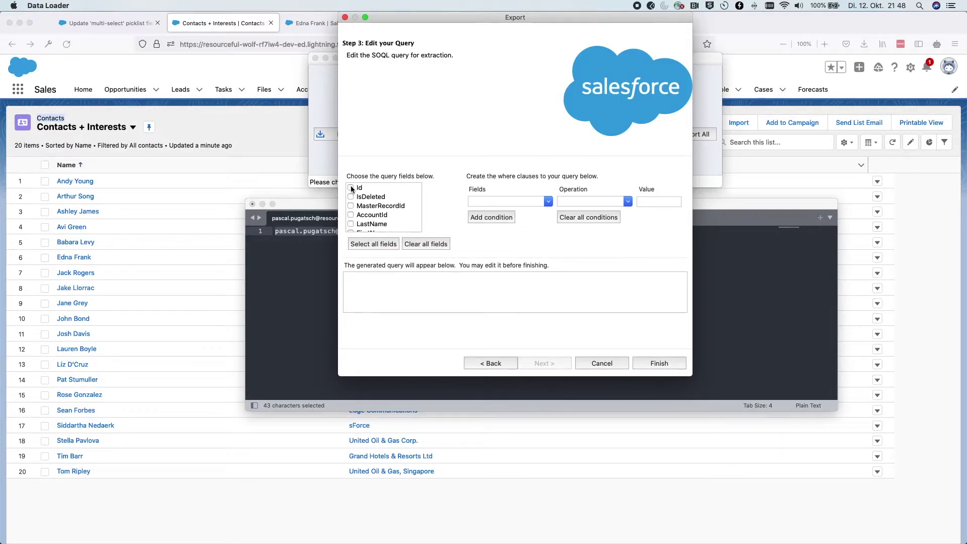
Query Id and interests__c from Contact and run the export, confirming with Ja.
scroll(363, 196, down, 15)
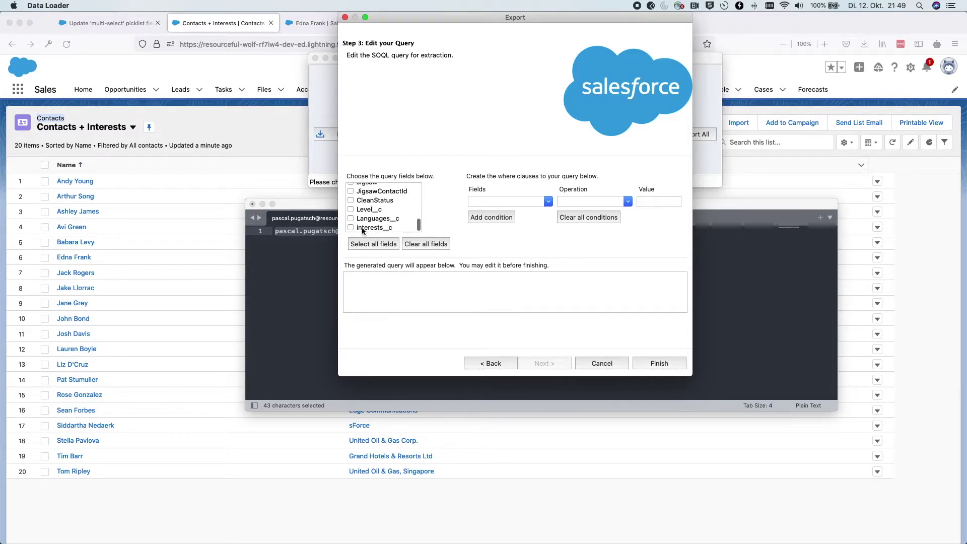
click(351, 228)
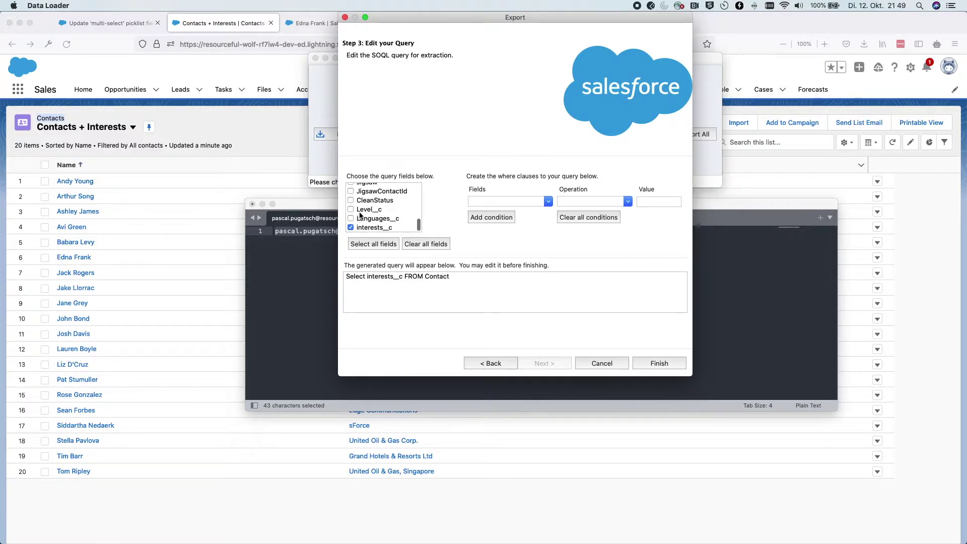
scroll(363, 212, up, 15)
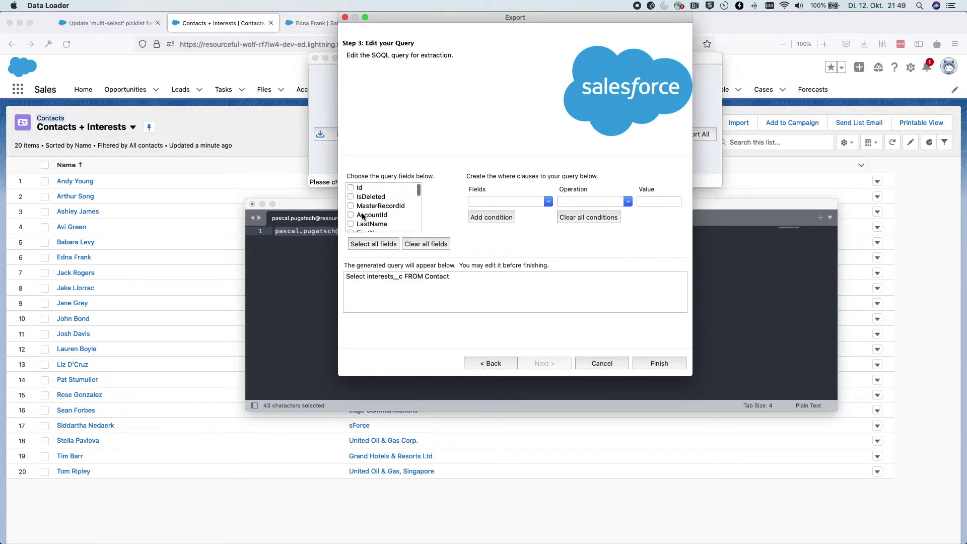
click(350, 189)
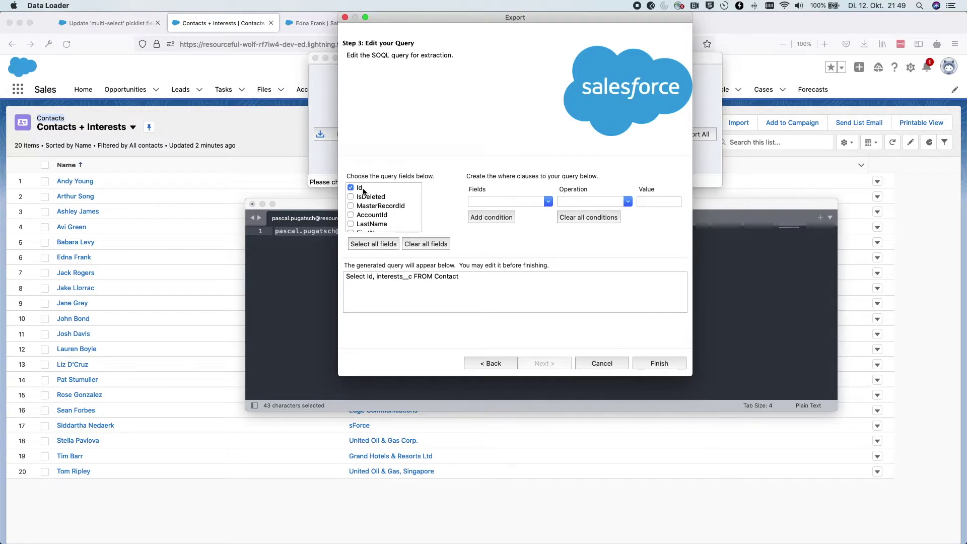
click(660, 364)
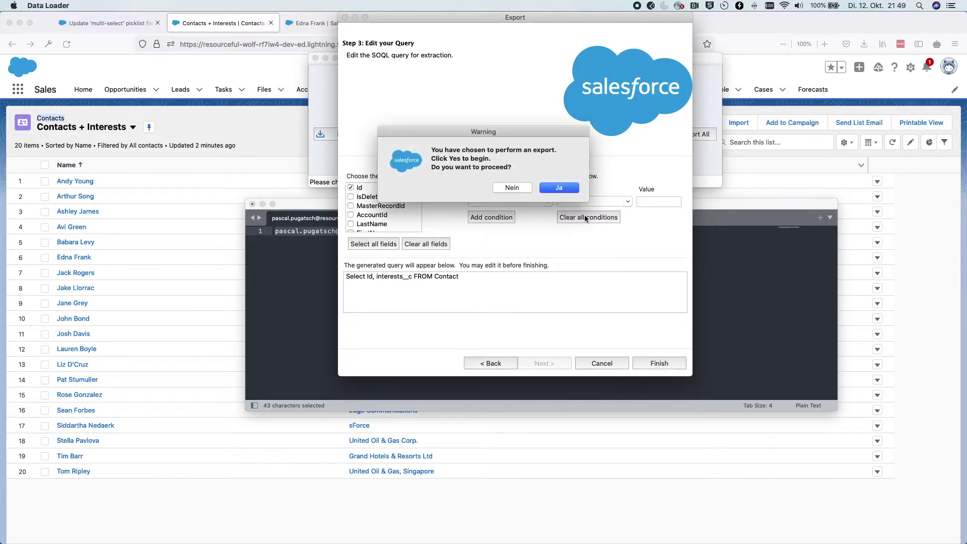
click(569, 187)
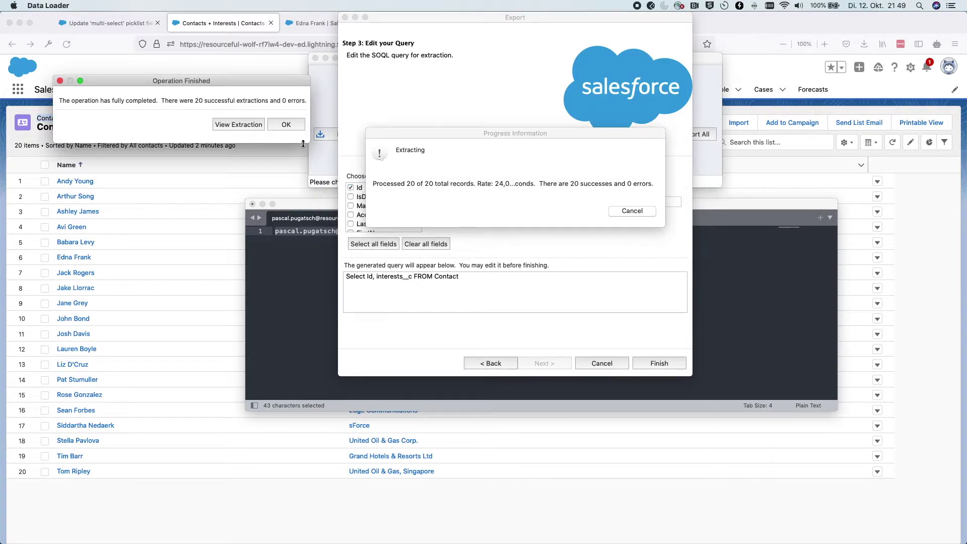
click(244, 126)
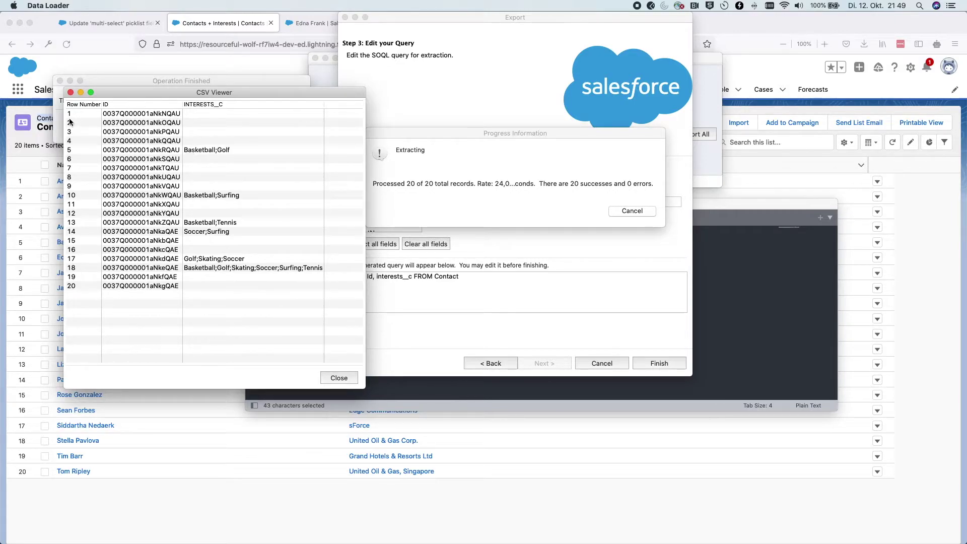
Inspect the 20 extracted rows in the CSV Viewer, then close the viewer and the wizard.
click(80, 286)
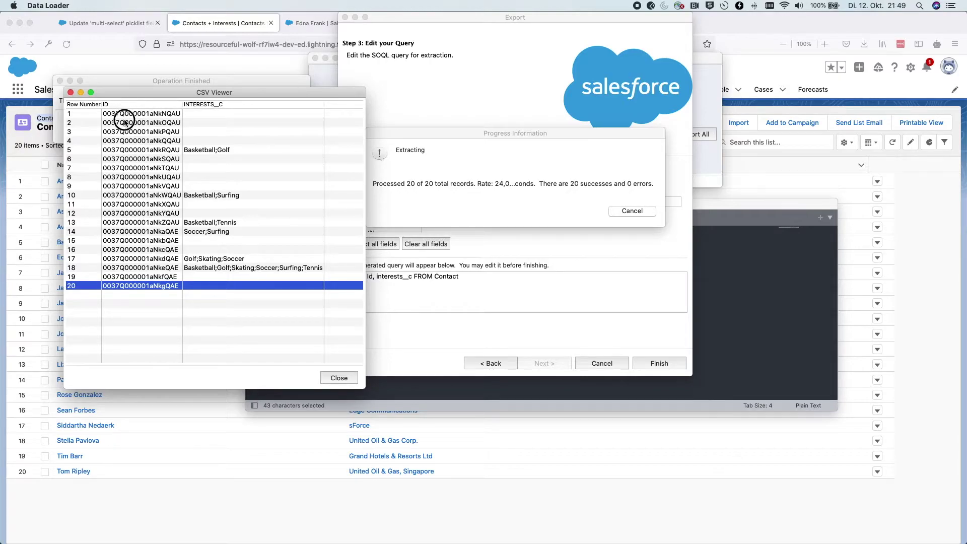
drag(126, 140, 126, 286)
click(339, 378)
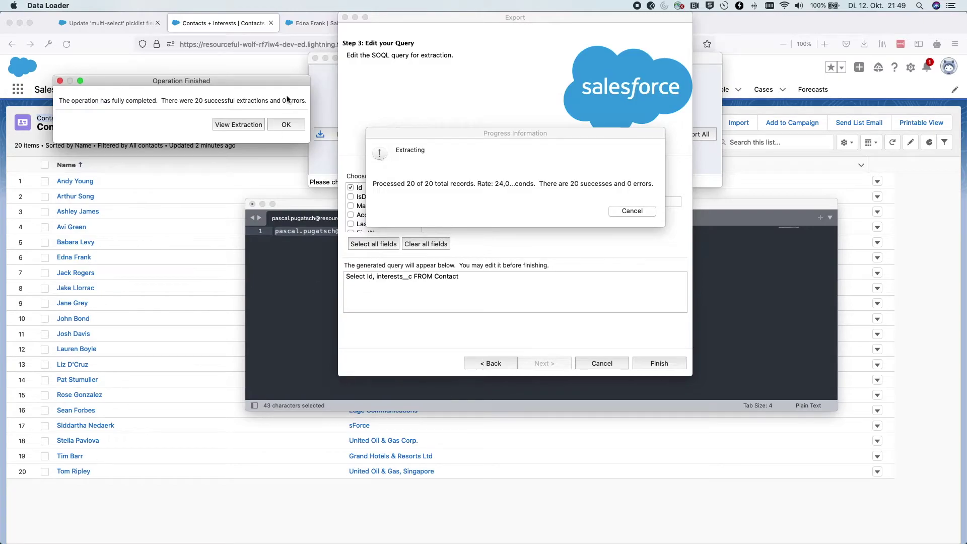
click(285, 124)
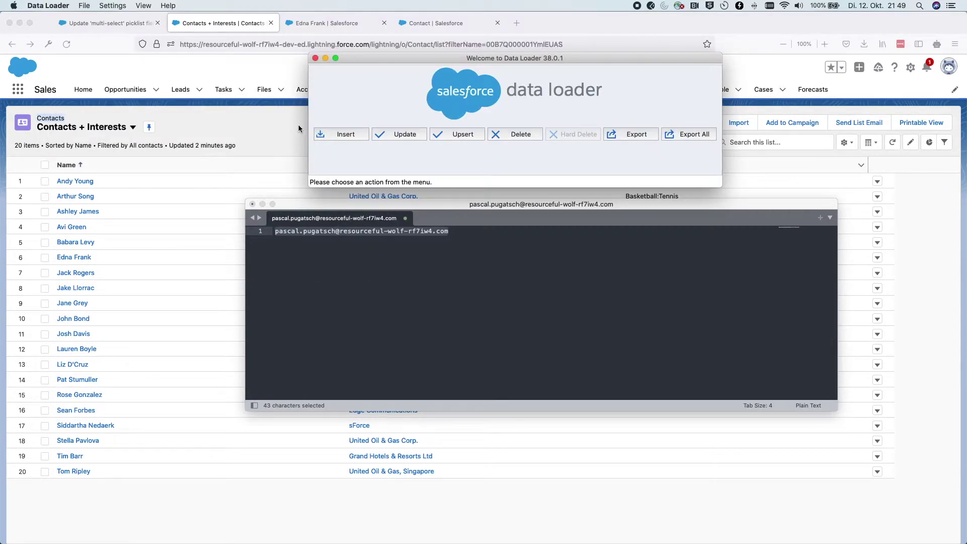
Read the Help article's Resolution steps, highlighting step 1, Prepare your data in Excel.
click(120, 23)
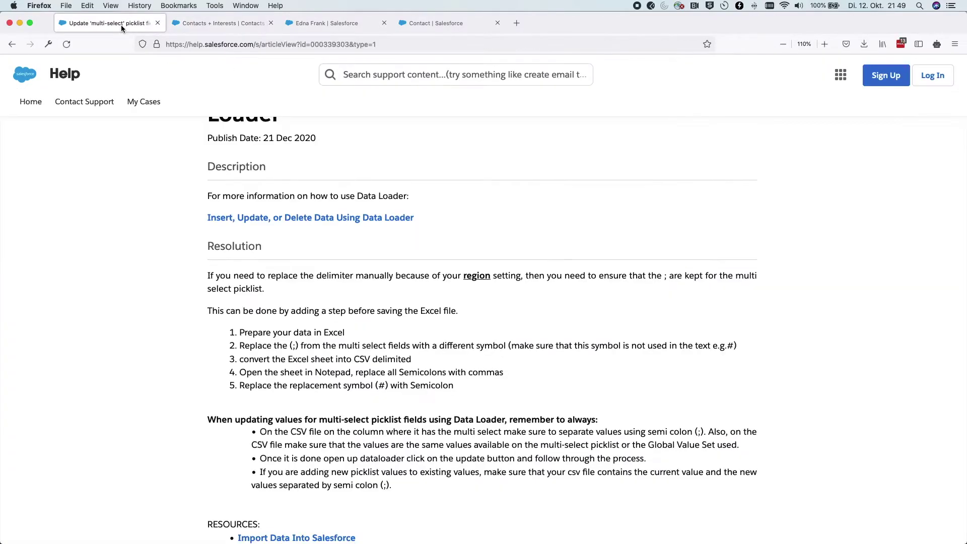
scroll(207, 189, up, 3)
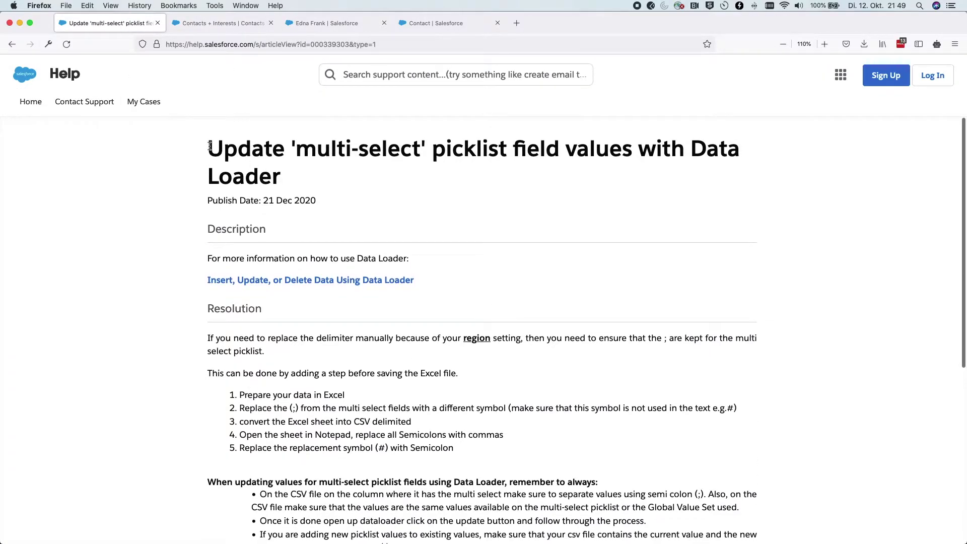
drag(208, 148, 301, 179)
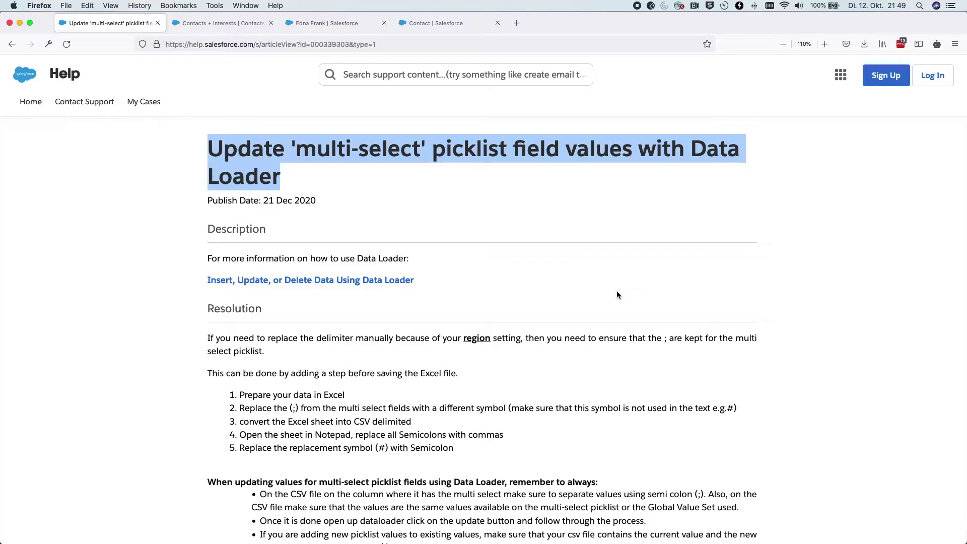
scroll(554, 252, down, 5)
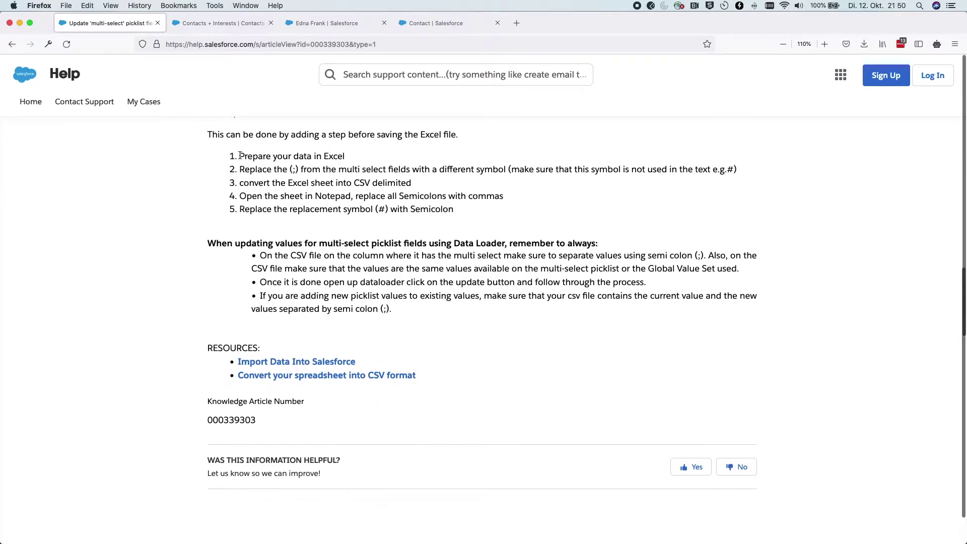
drag(239, 155, 368, 160)
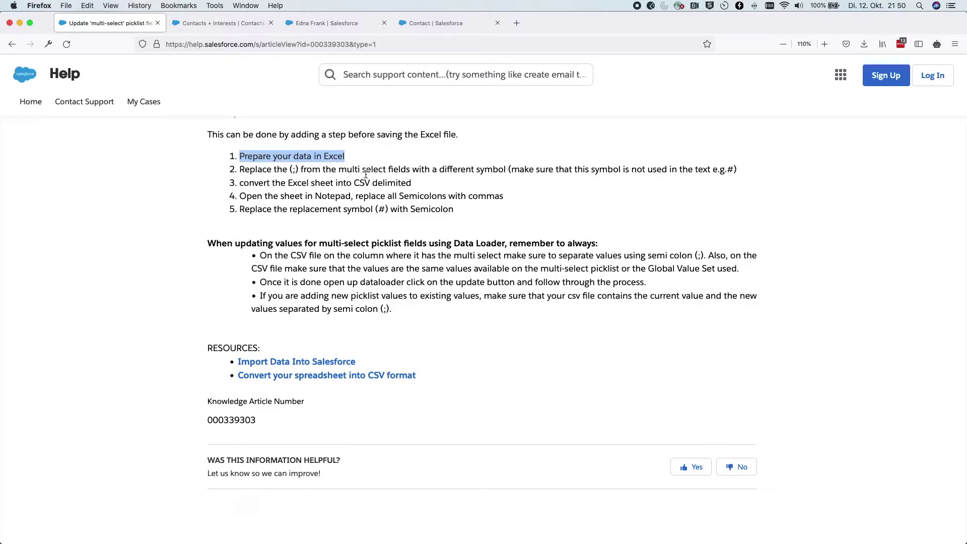
click(306, 140)
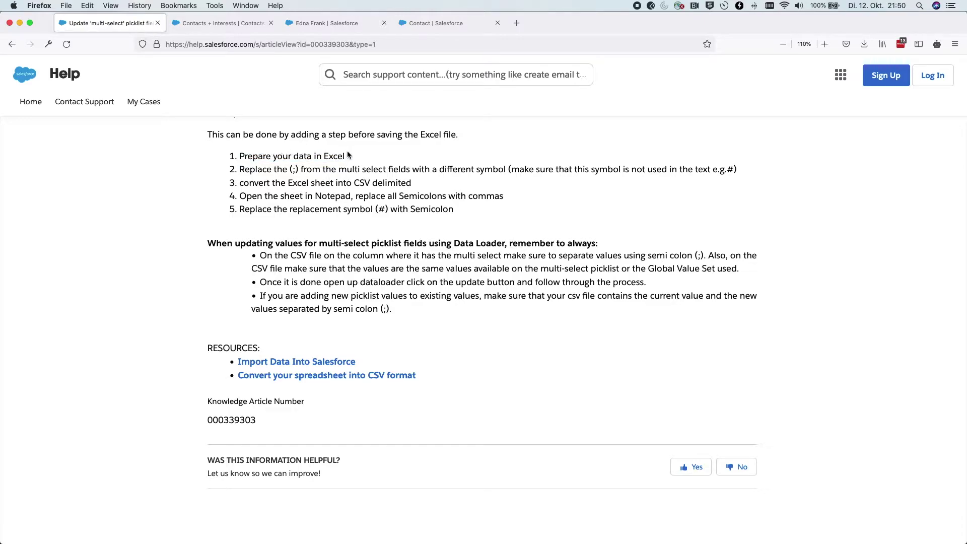
drag(354, 158, 245, 157)
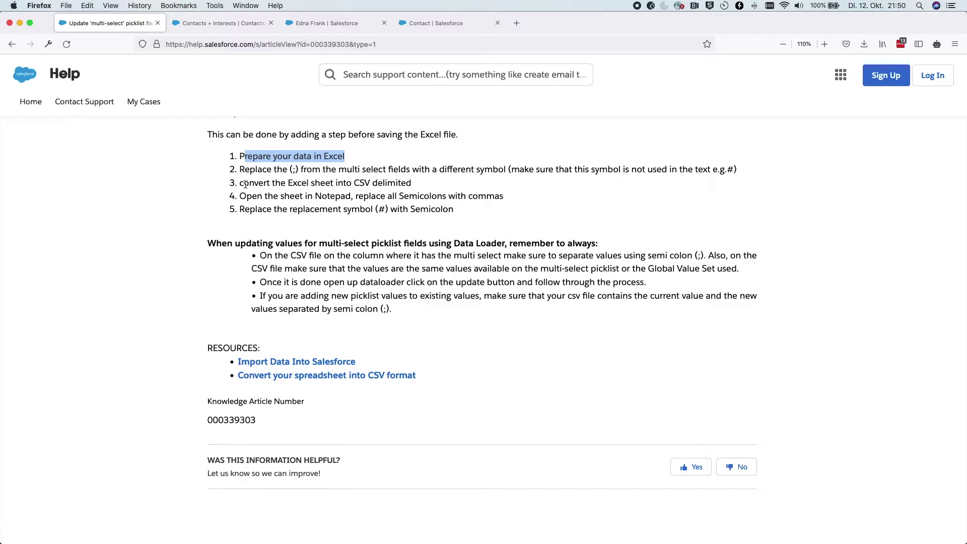
double_click(244, 156)
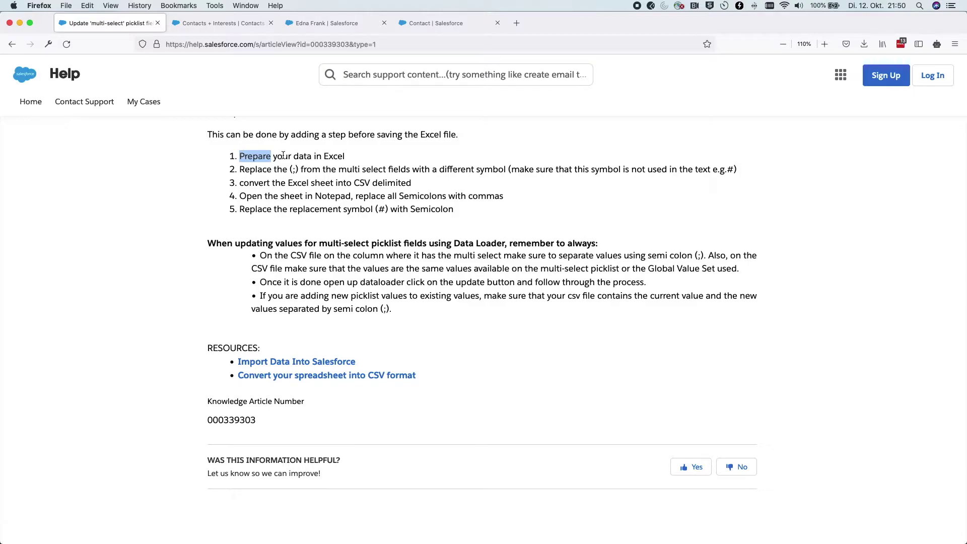
mouse_move(10, 463)
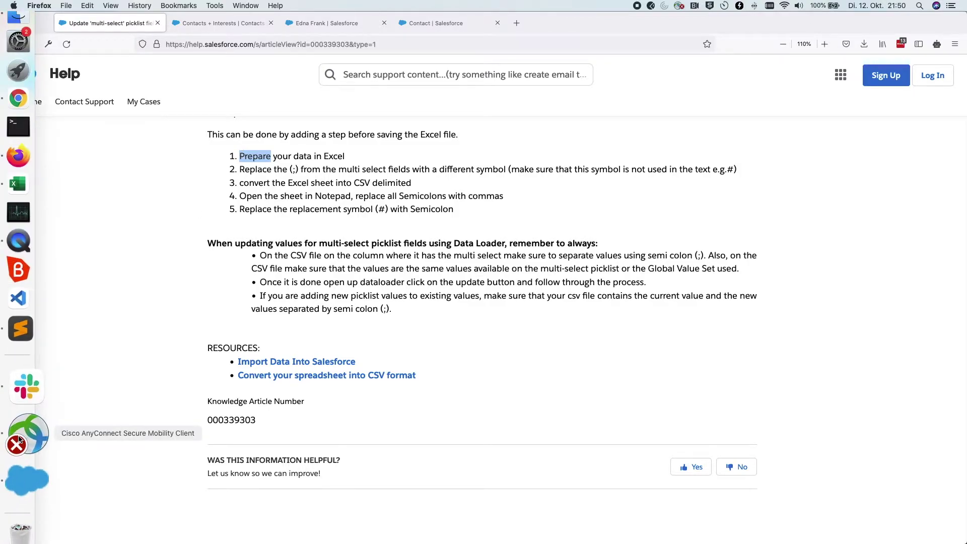
click(17, 184)
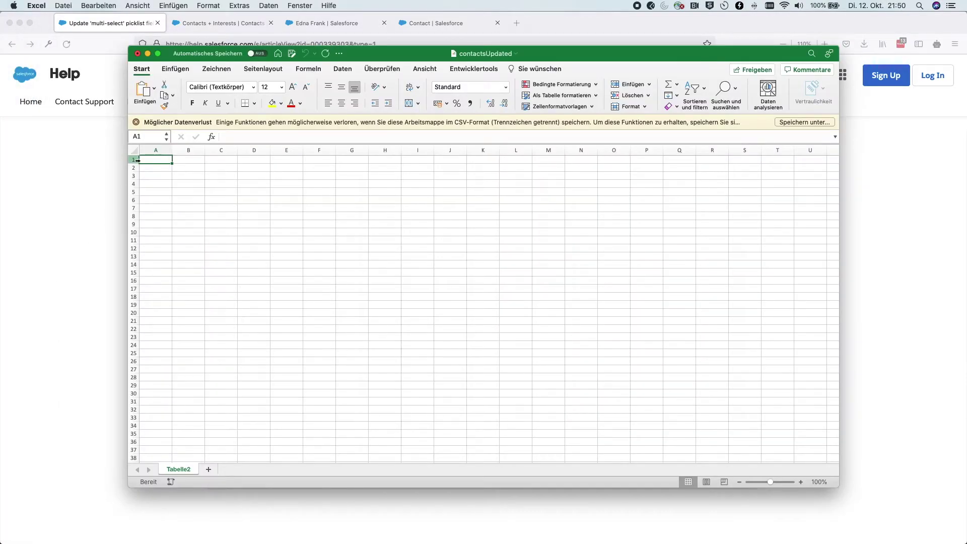
Import contacts.csv into the contactsUpdated workbook as external CSV data.
click(175, 69)
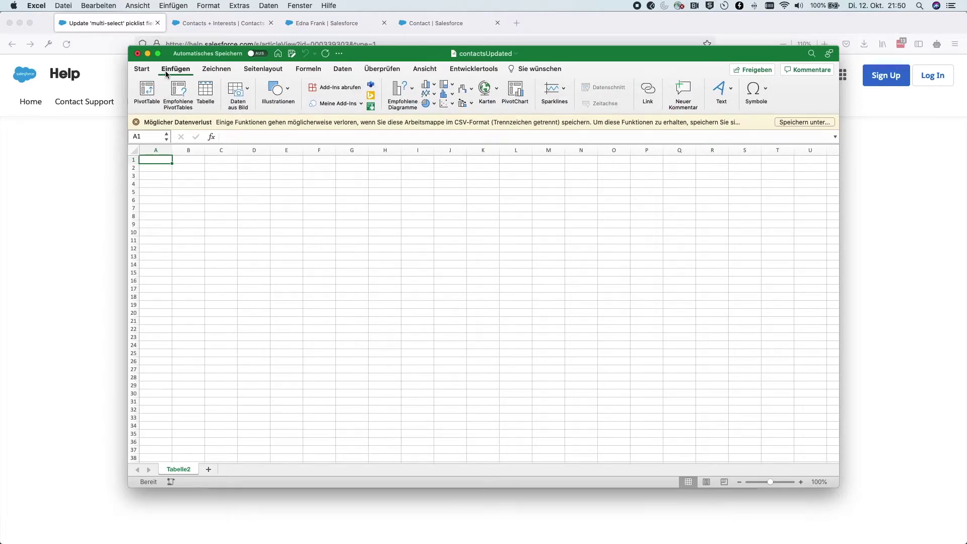
click(66, 5)
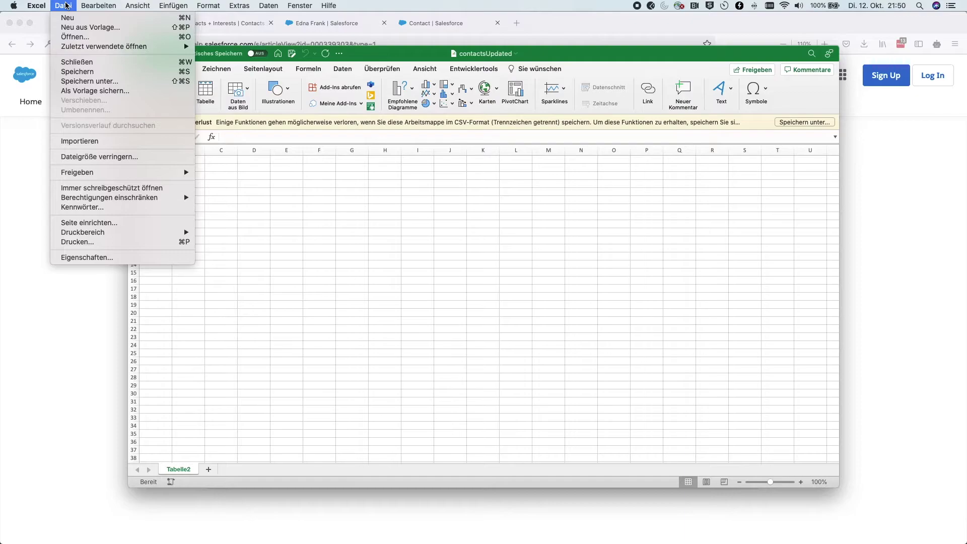
click(78, 142)
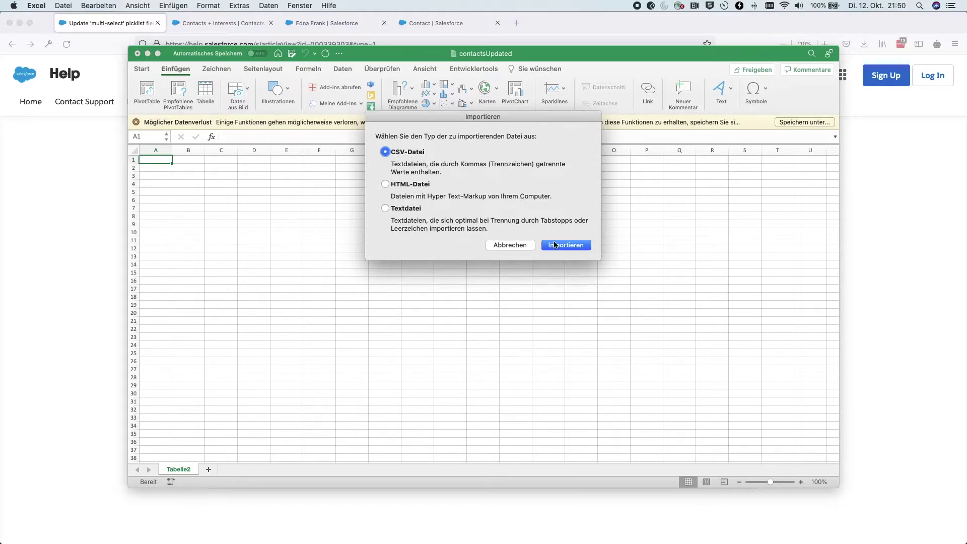
click(586, 247)
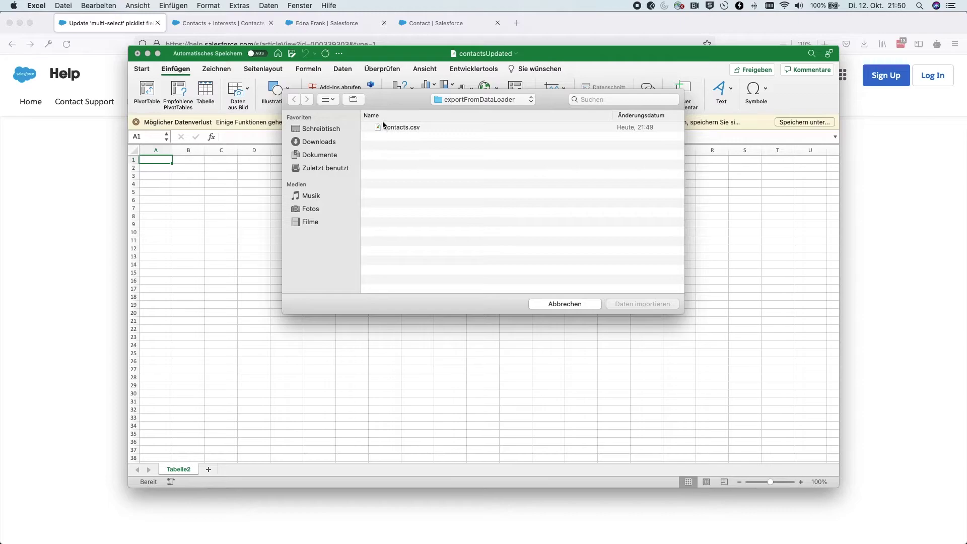
click(397, 127)
click(651, 304)
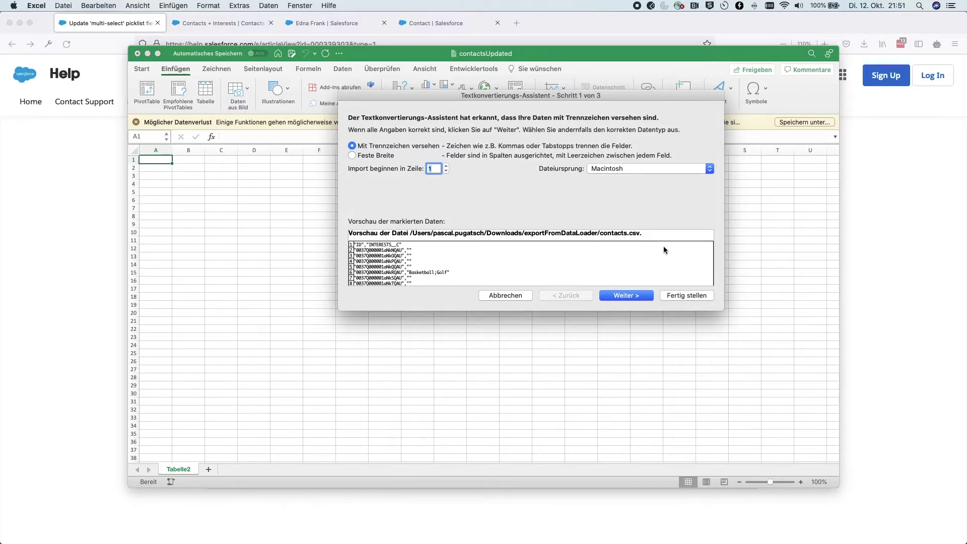
Split the import on commas instead of tabs and place the data at $A$1.
click(640, 296)
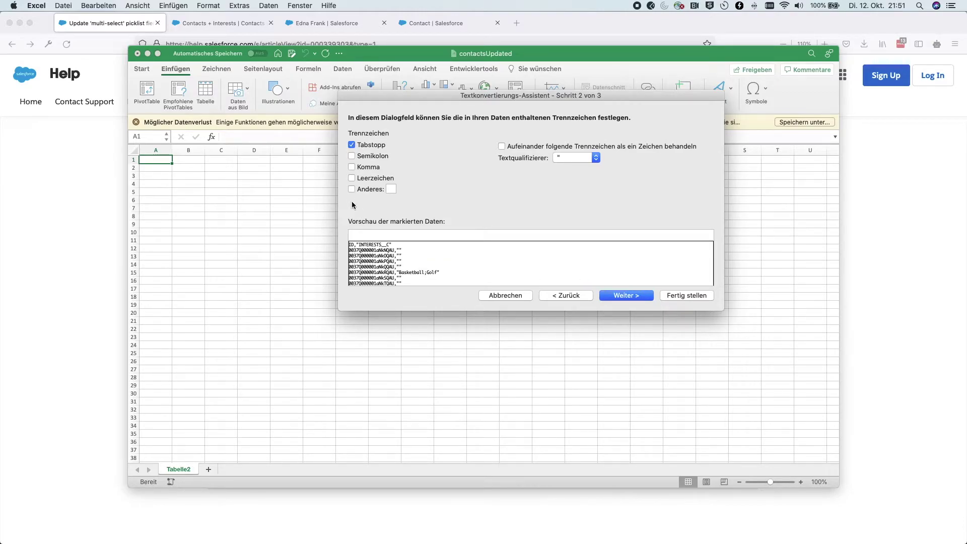
click(351, 166)
click(351, 145)
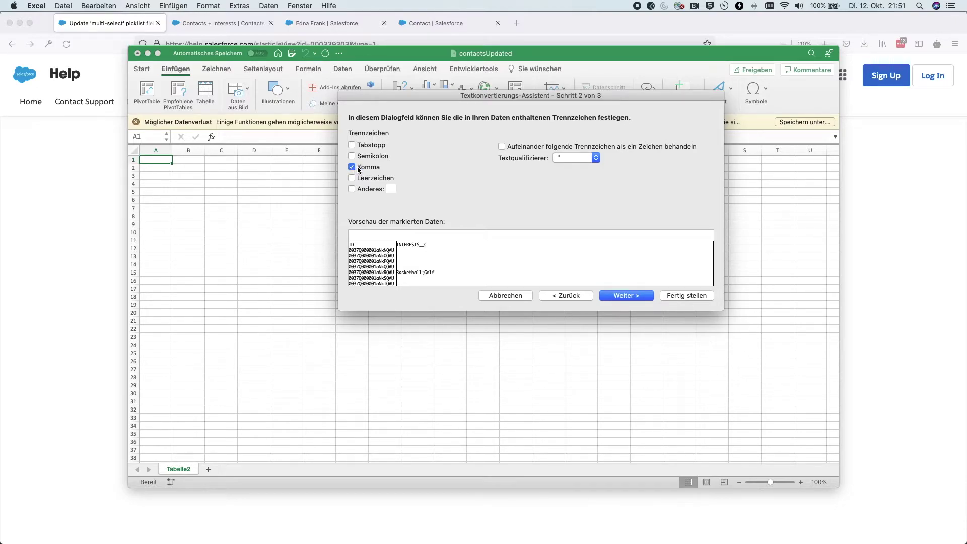
click(623, 296)
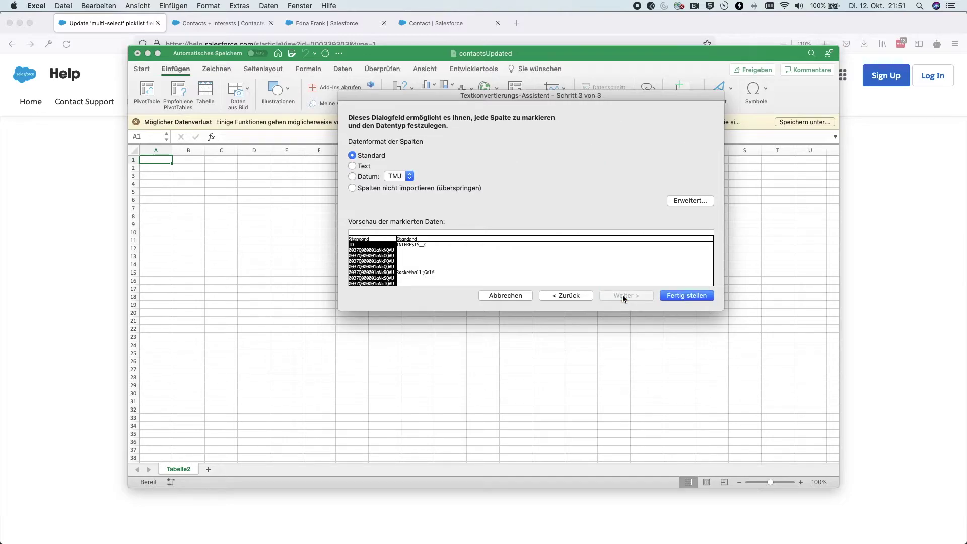
click(685, 295)
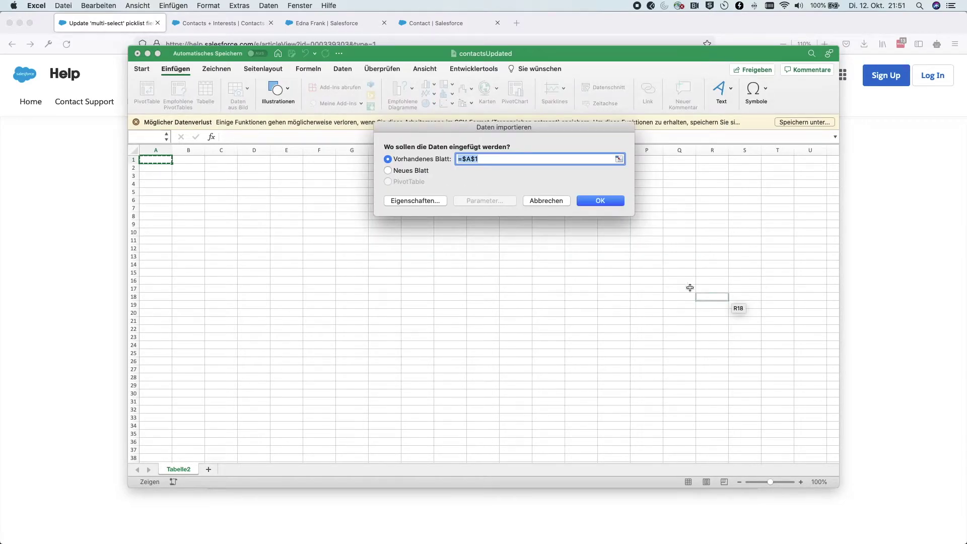
click(597, 202)
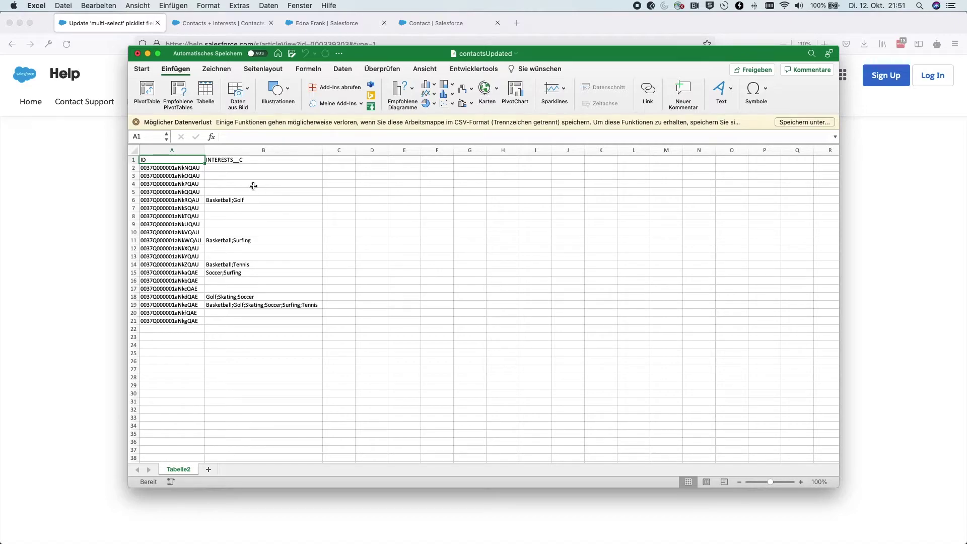
Fill B9:B21 with the six-interest value copied from B19.
click(225, 305)
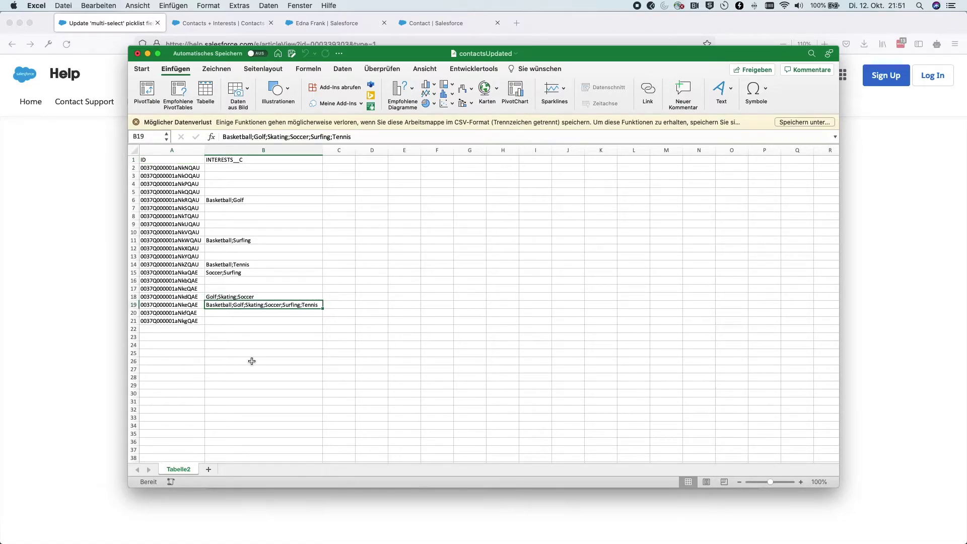
key(super+c)
drag(234, 224, 233, 321)
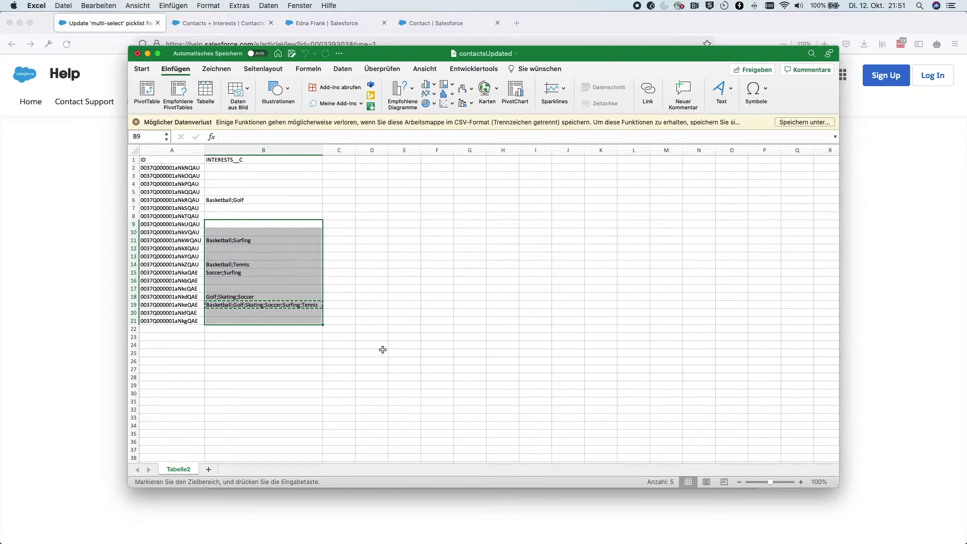
key(super+v)
click(391, 328)
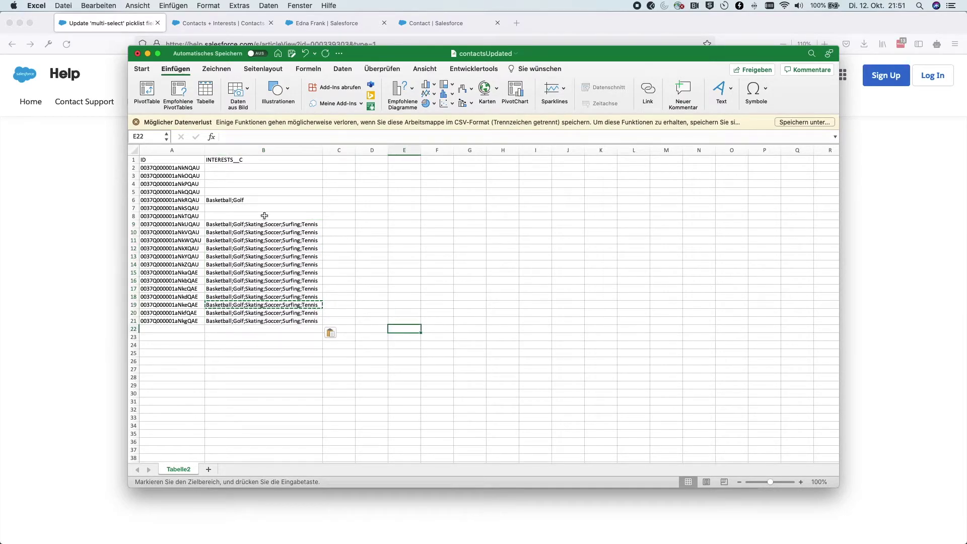
Copy Basketball;Golf from B6 into B2:B6.
click(266, 200)
key(super+c)
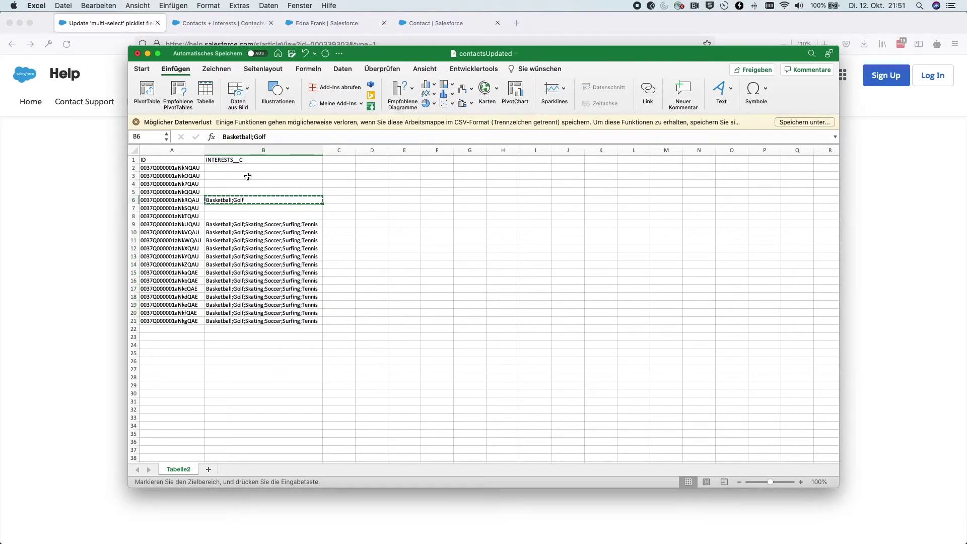
drag(248, 168, 245, 203)
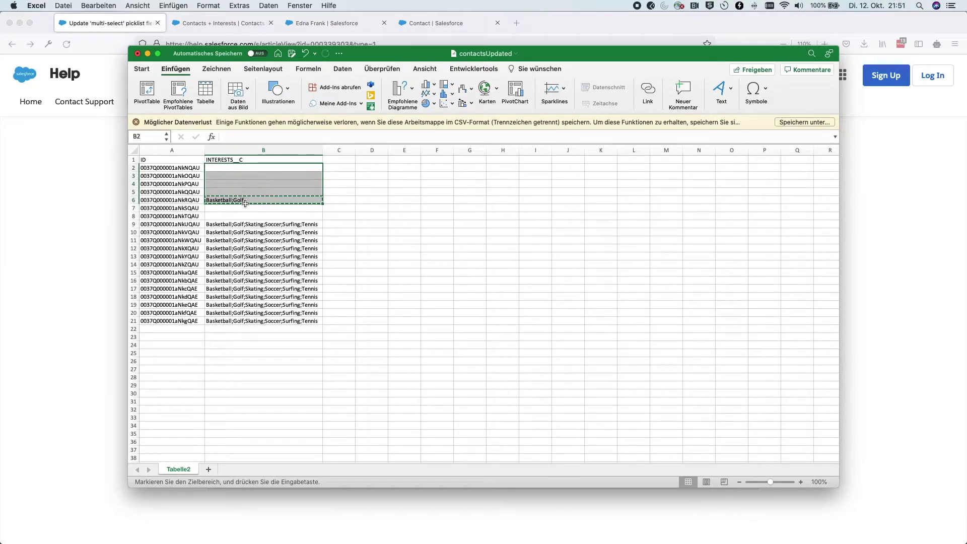
key(super+v)
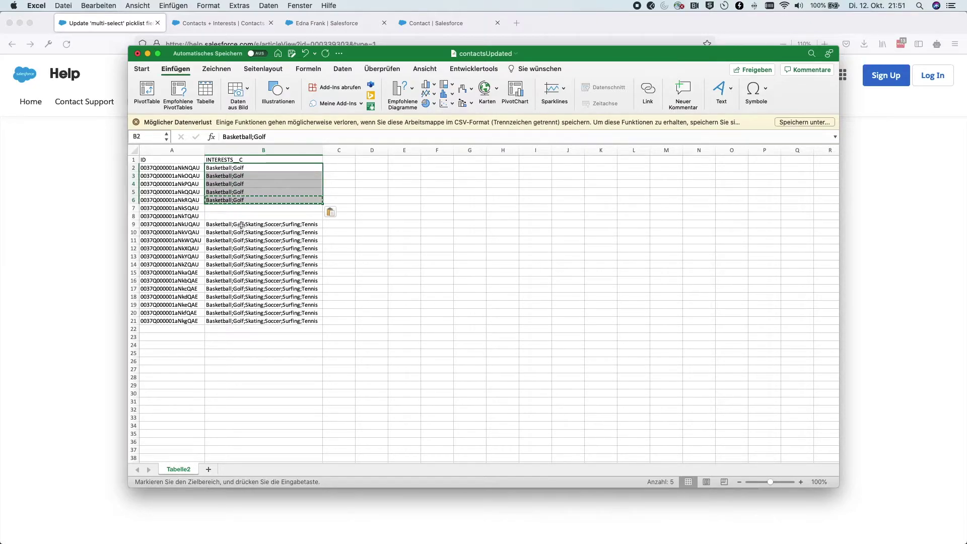
Fill the empty cells B7 and B8 with Golf;Skating.
double_click(241, 224)
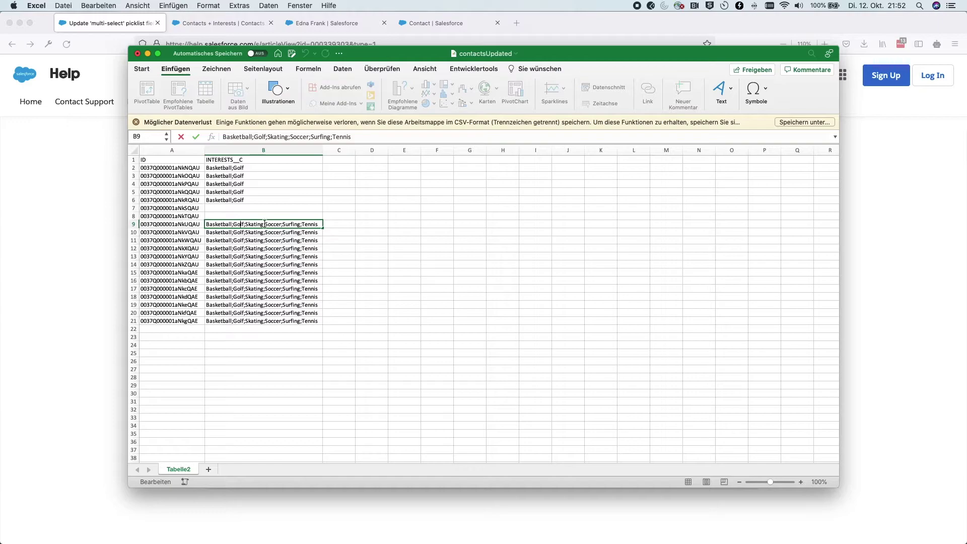
drag(264, 223, 236, 215)
key(super+v)
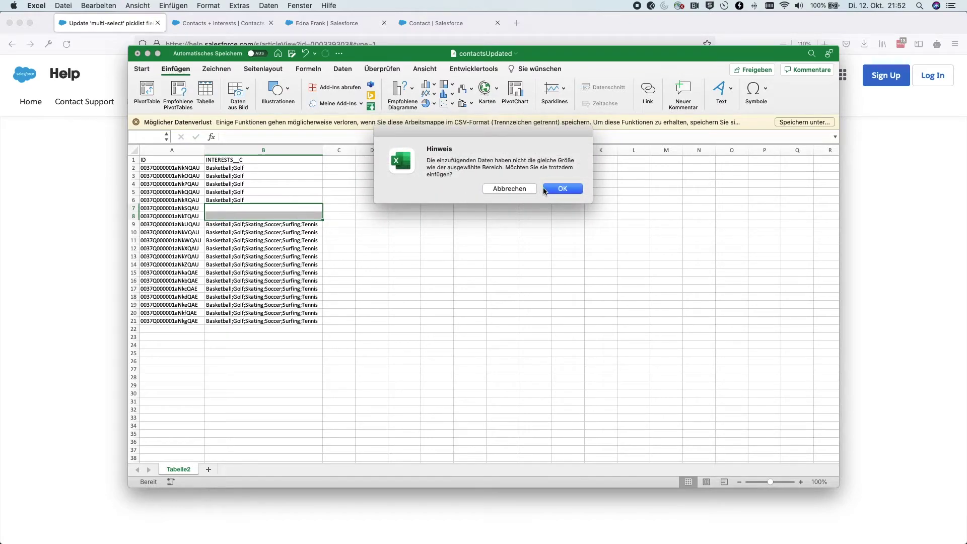
click(561, 190)
click(280, 221)
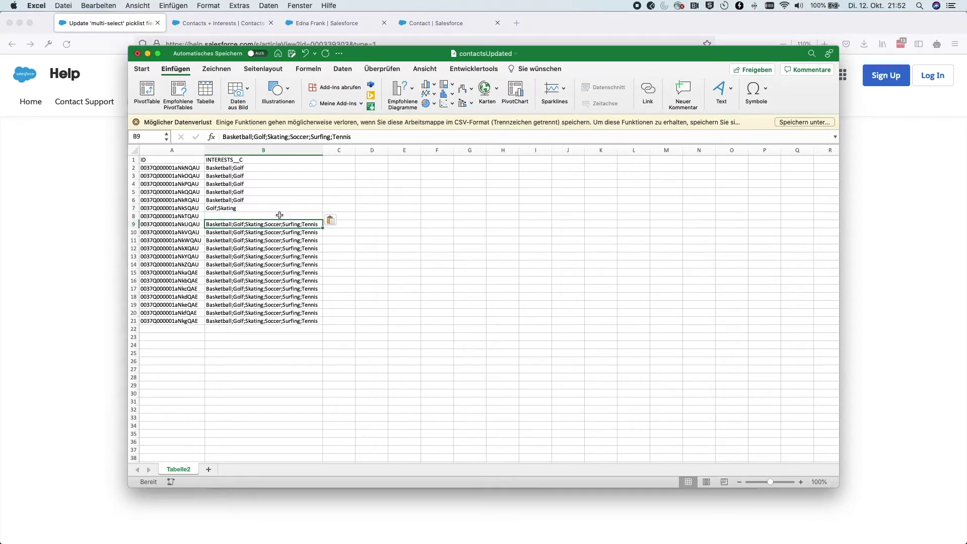
click(278, 212)
key(super+c)
click(272, 217)
key(super+v)
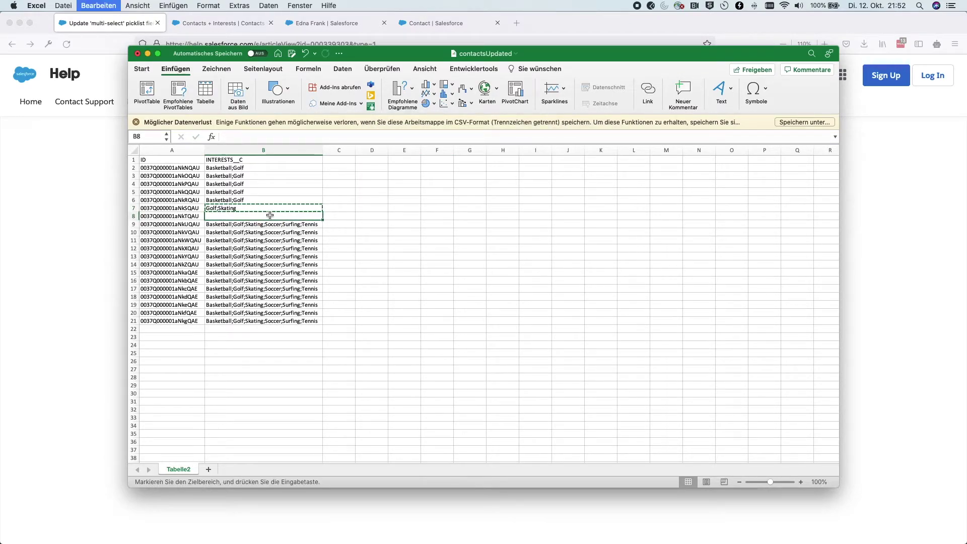
click(398, 201)
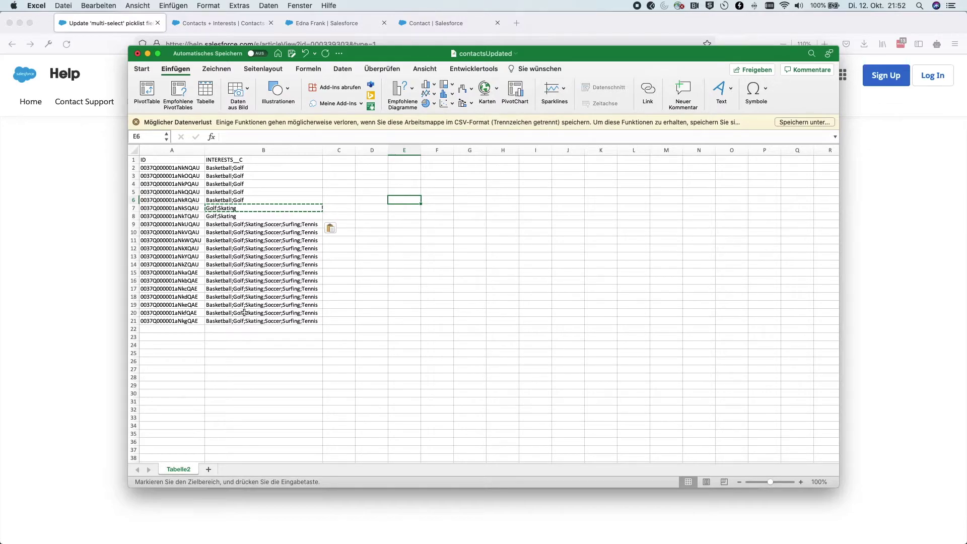
click(80, 304)
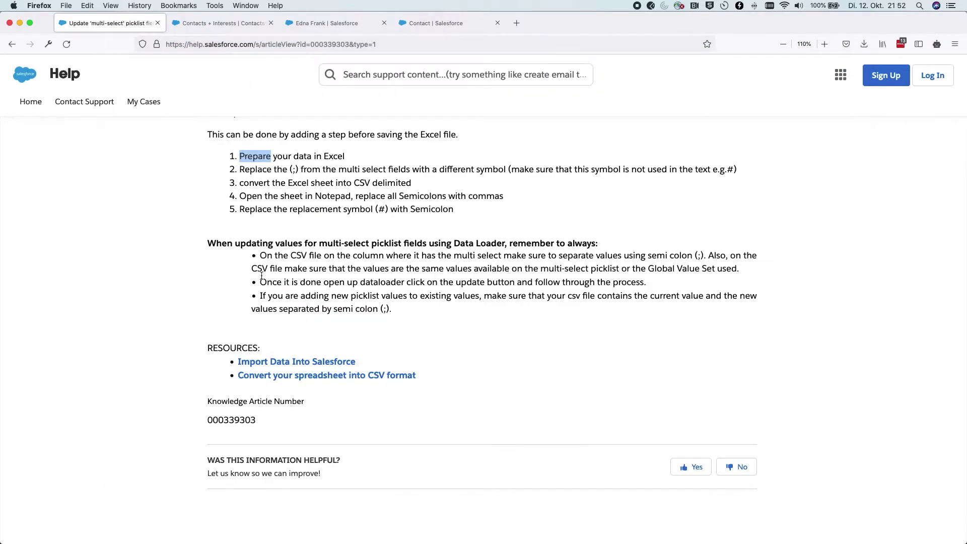
Highlight the article's step 2 on replacing semicolons and its suggested # symbol.
click(292, 171)
drag(239, 170, 502, 170)
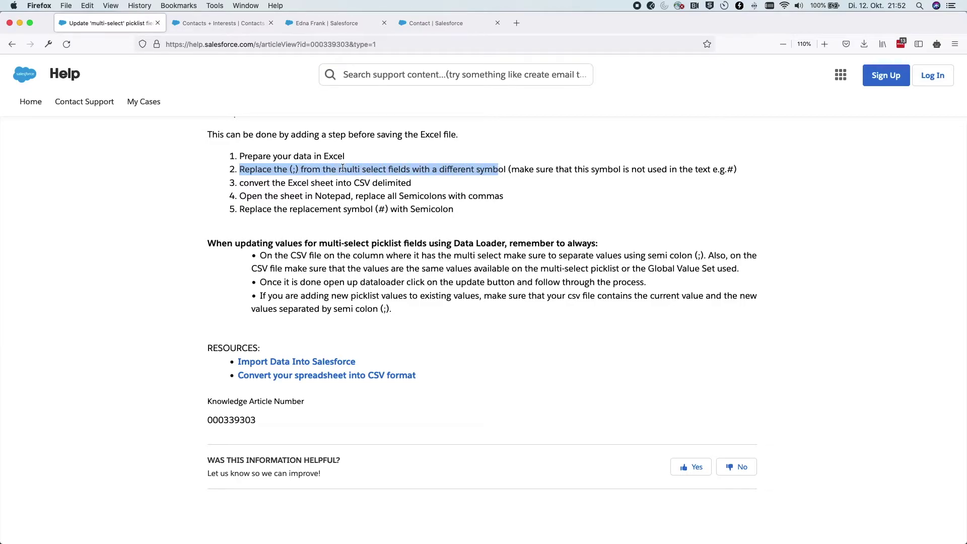
click(298, 185)
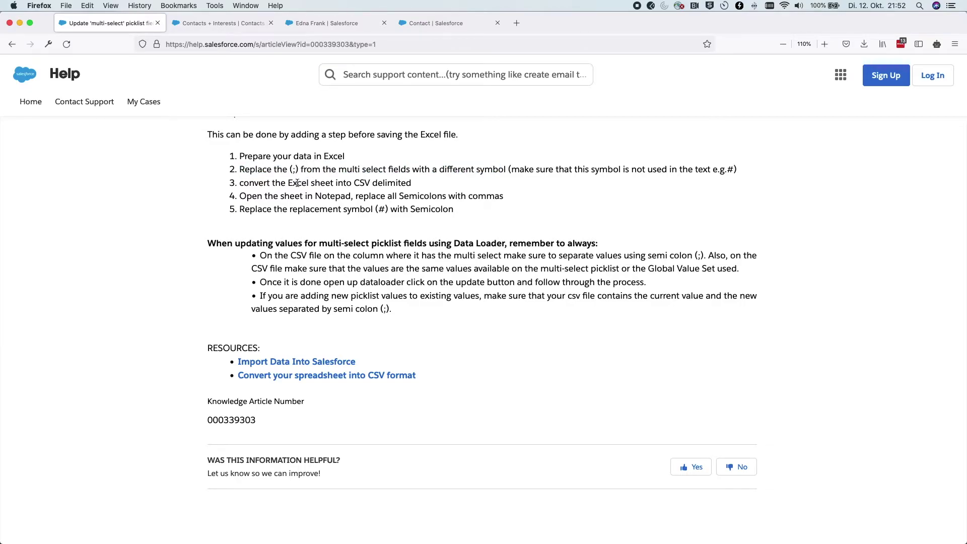
click(296, 169)
double_click(606, 169)
double_click(730, 169)
mouse_move(1, 387)
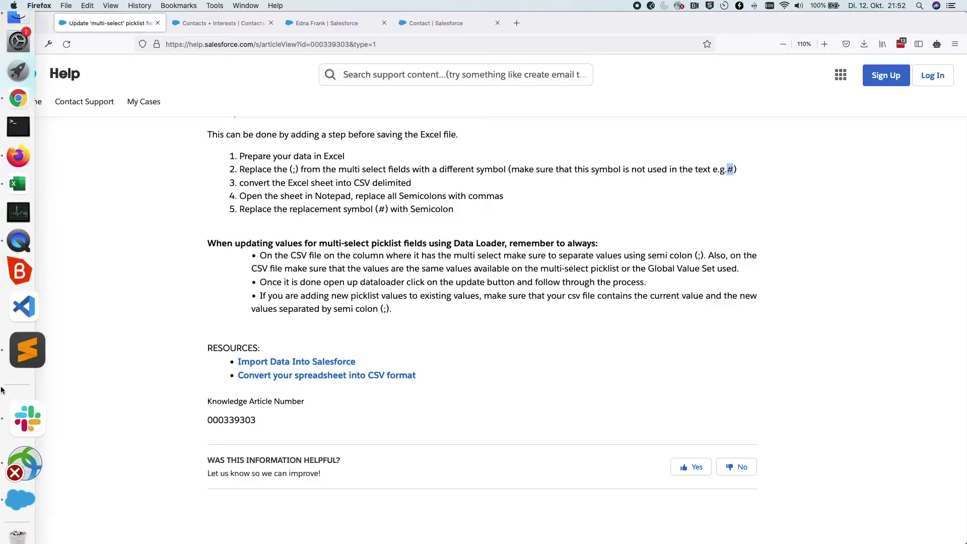
click(22, 225)
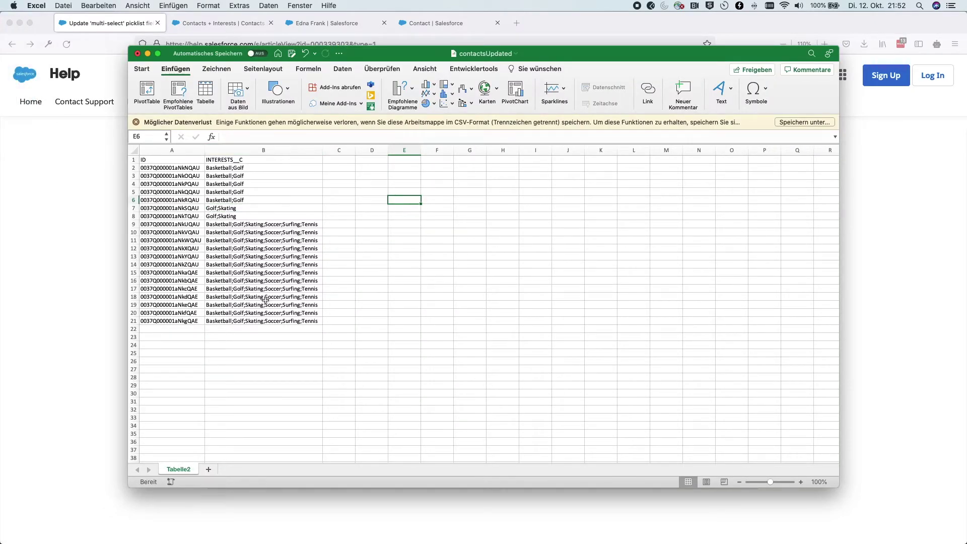
Replace every semicolon in the interests column with # using Find and Replace.
click(234, 169)
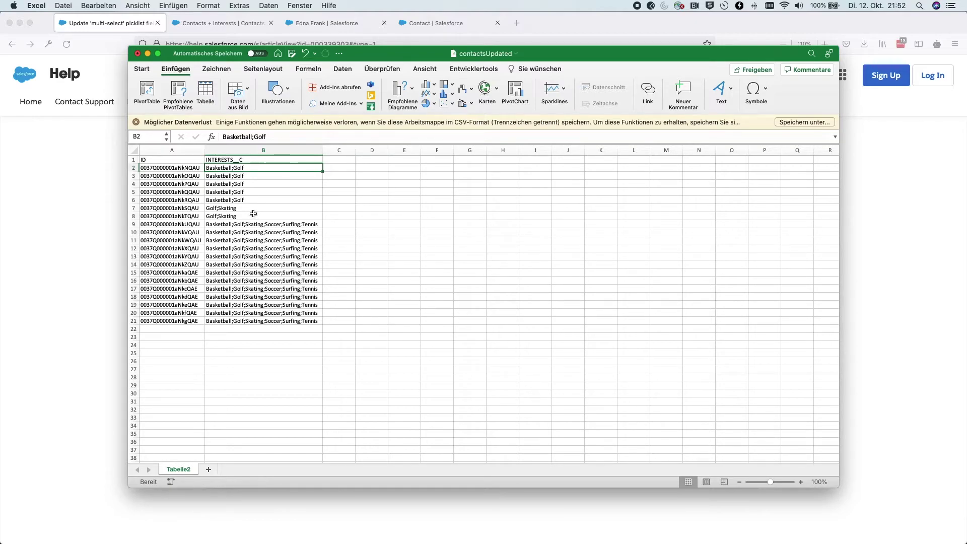
key(ctrl+h)
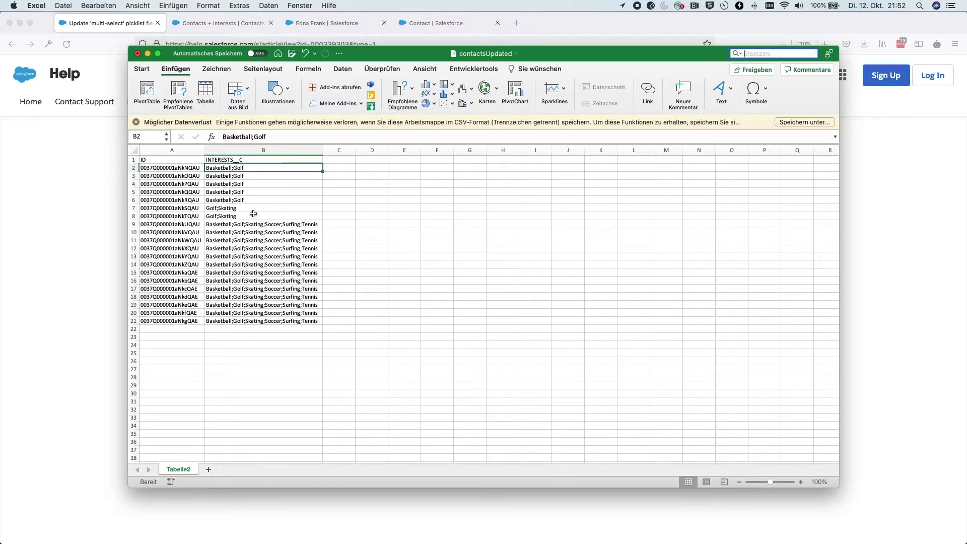
click(734, 54)
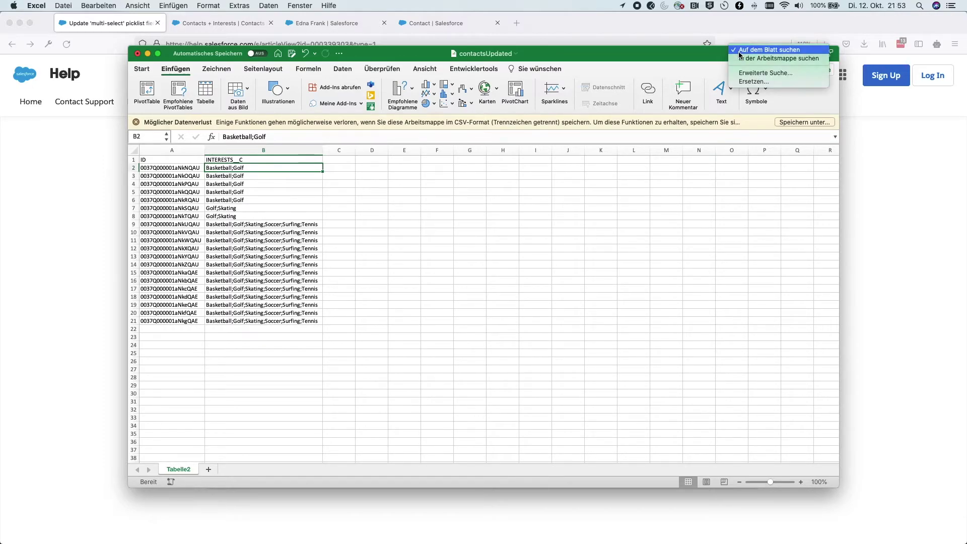
click(756, 82)
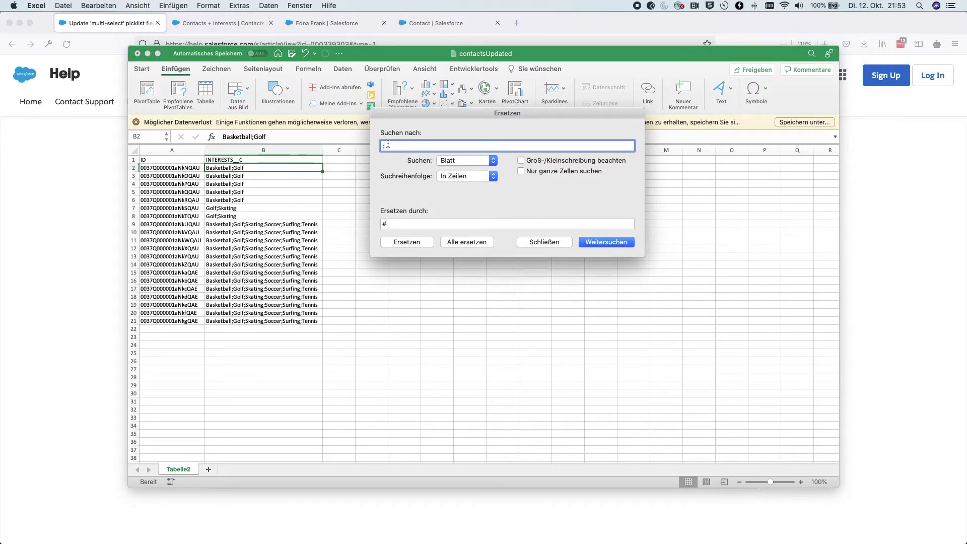
click(389, 146)
click(388, 224)
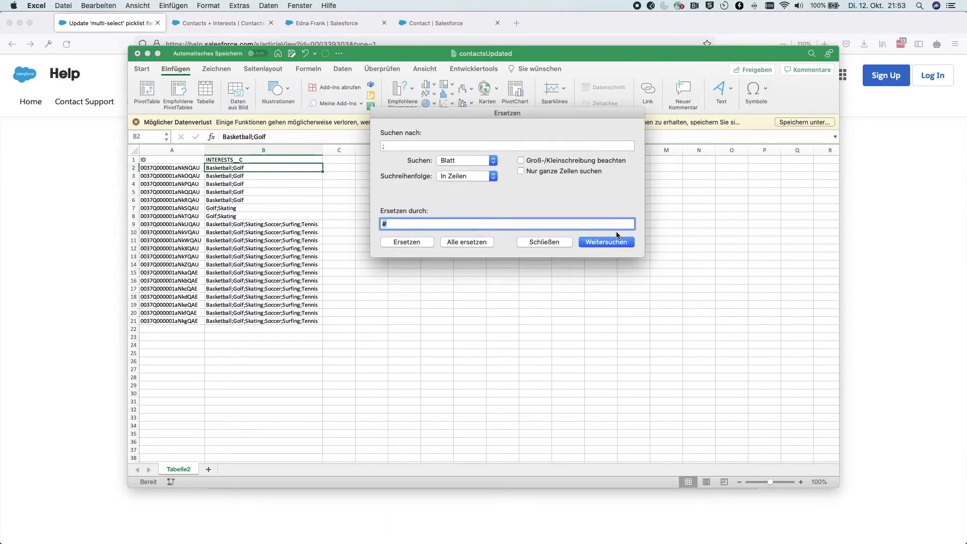
click(455, 242)
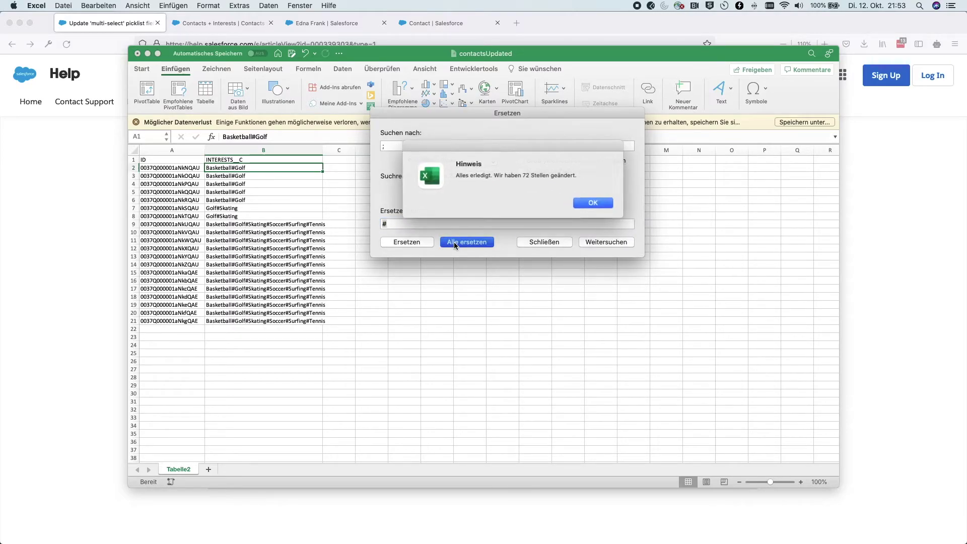
Close the 72-replacement summary and the dialog, then check B2 reads Basketball#Golf.
double_click(526, 176)
click(590, 202)
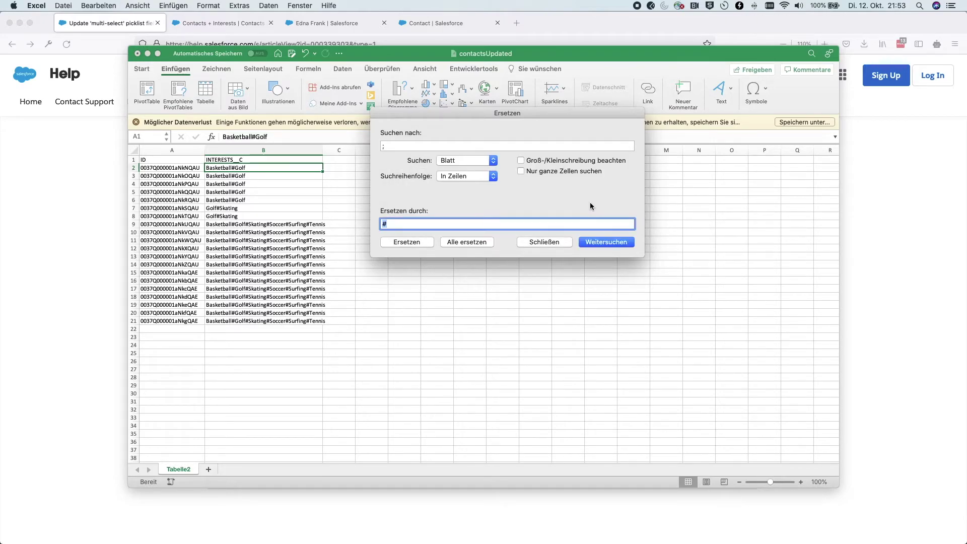
click(540, 241)
click(248, 151)
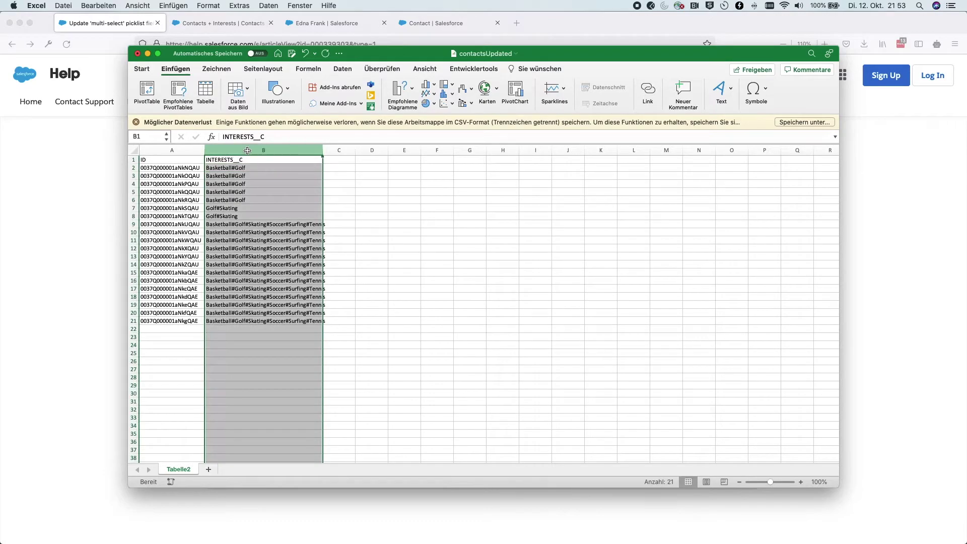
click(234, 169)
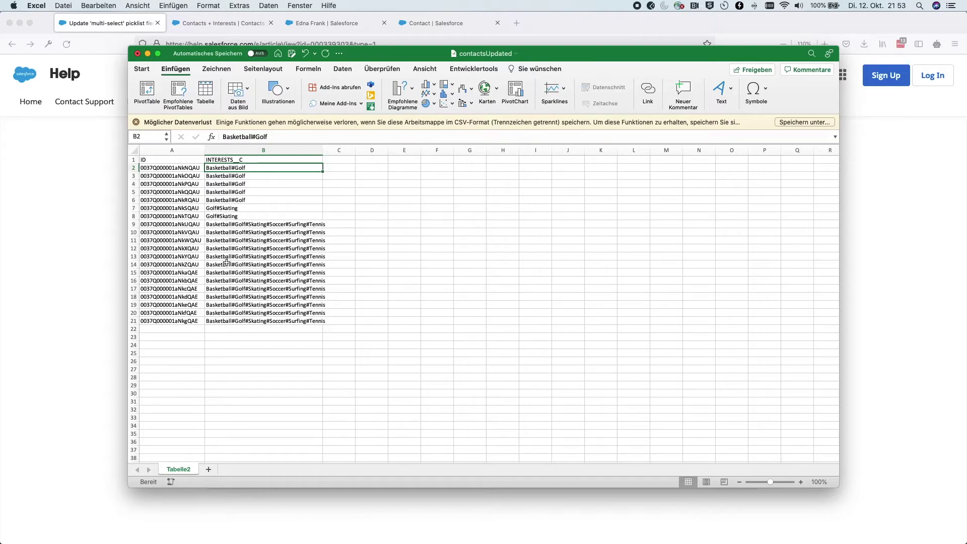
Review step 3 of the Salesforce help article on converting the sheet to CSV.
click(92, 242)
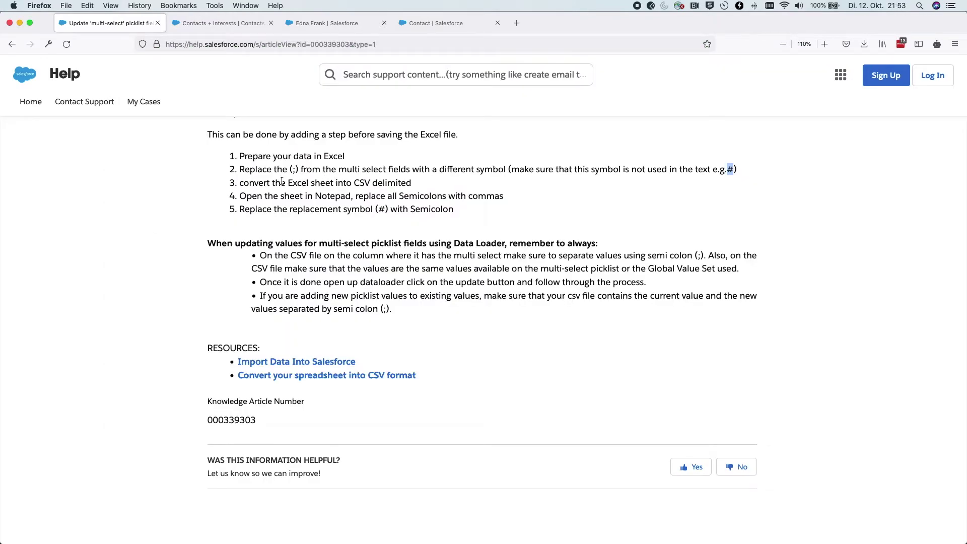
drag(462, 186, 239, 182)
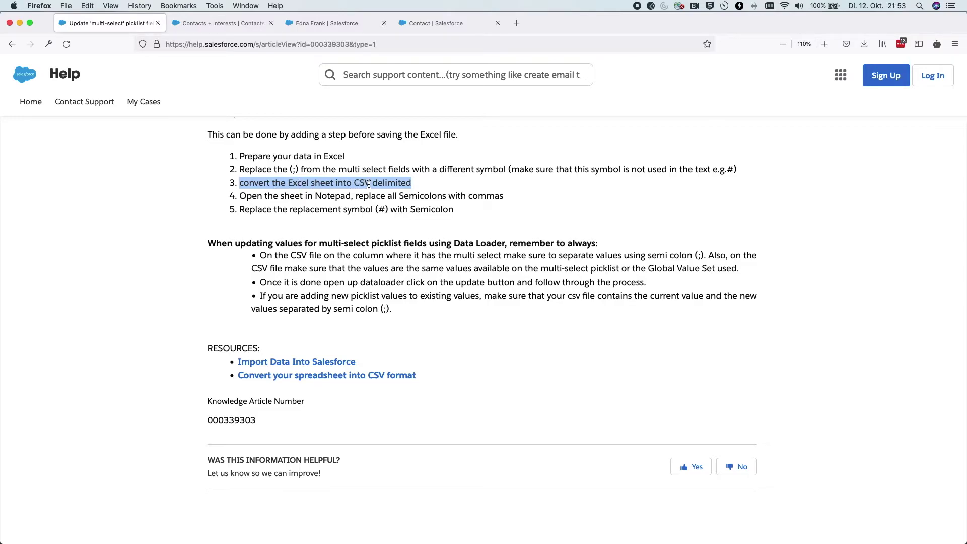
key(super+Tab)
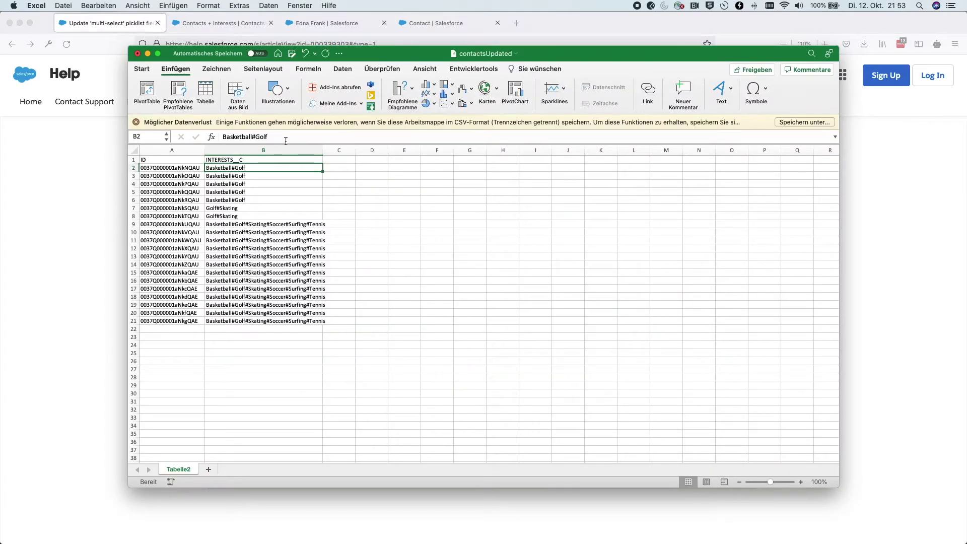
Save the workbook as contactsUpdated.csv in CSV UTF-8 format in exportFromDataLoader.
click(60, 7)
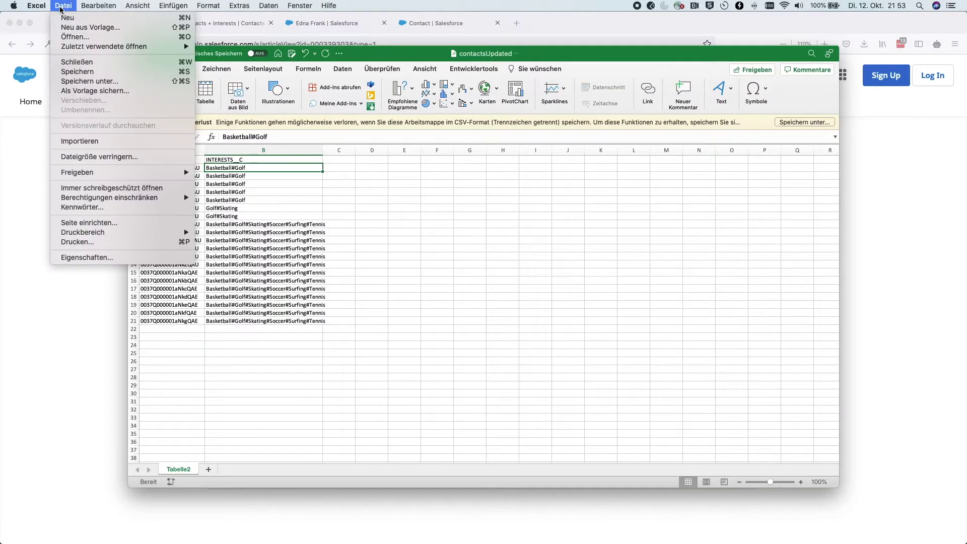
click(90, 81)
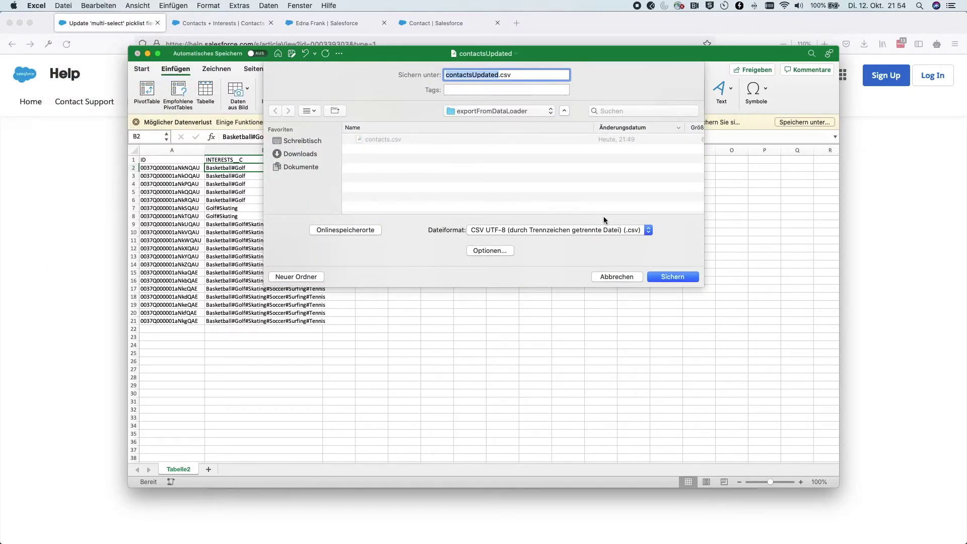
click(584, 232)
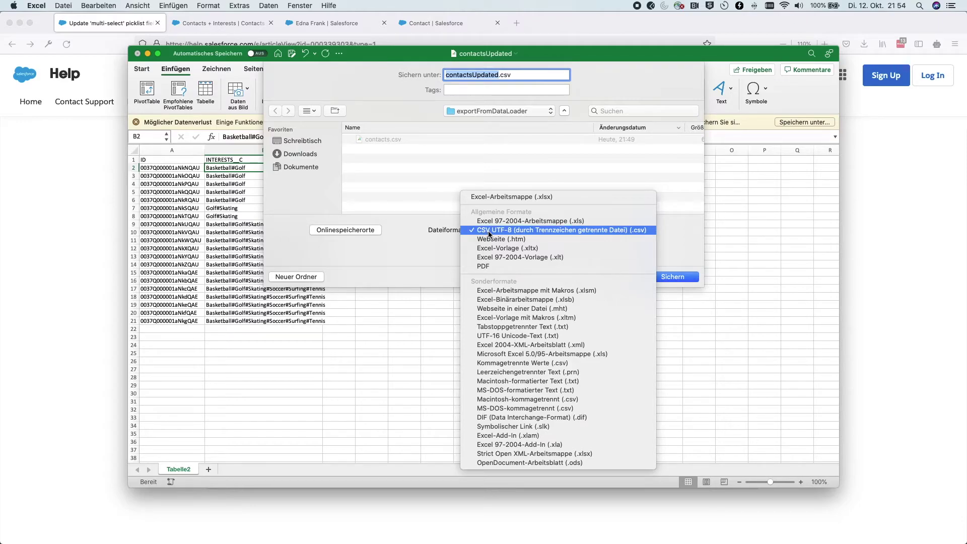
click(488, 232)
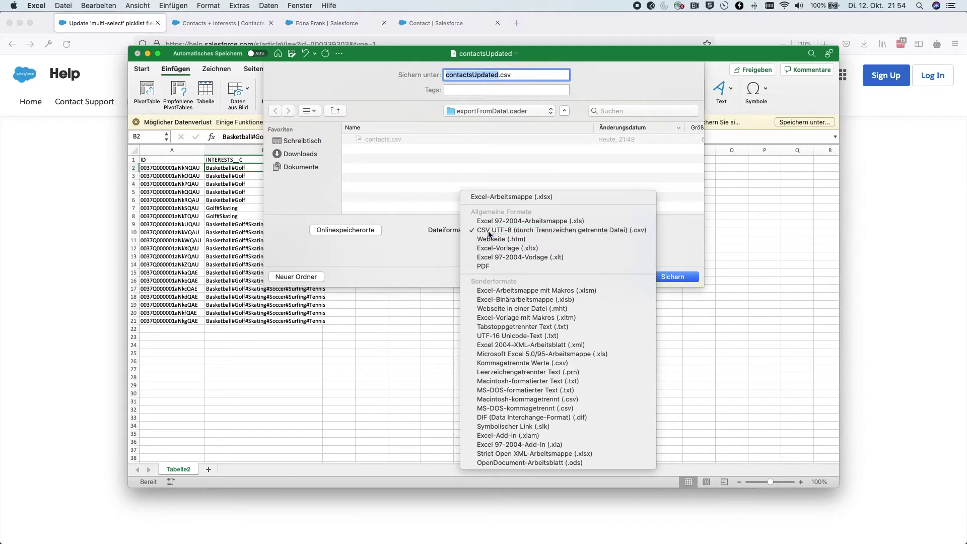
click(497, 76)
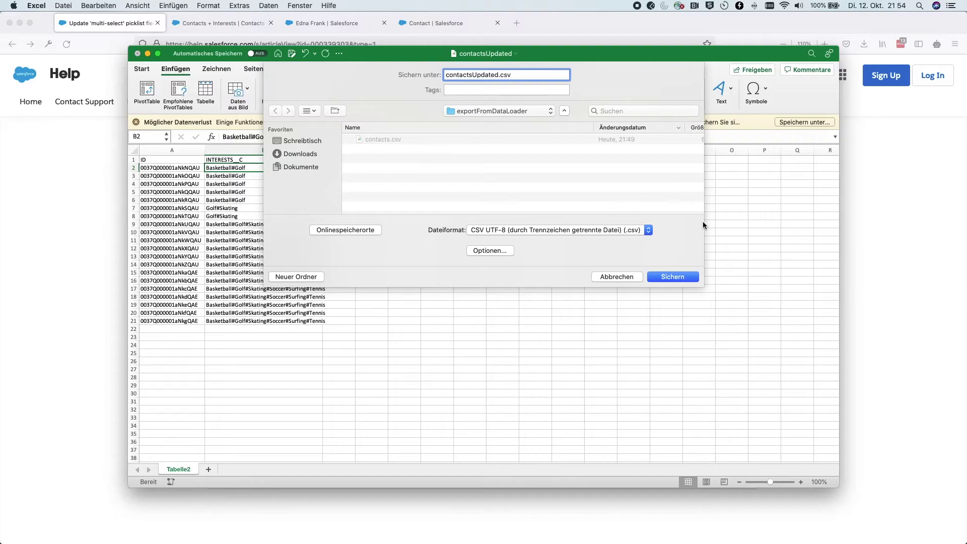
click(685, 275)
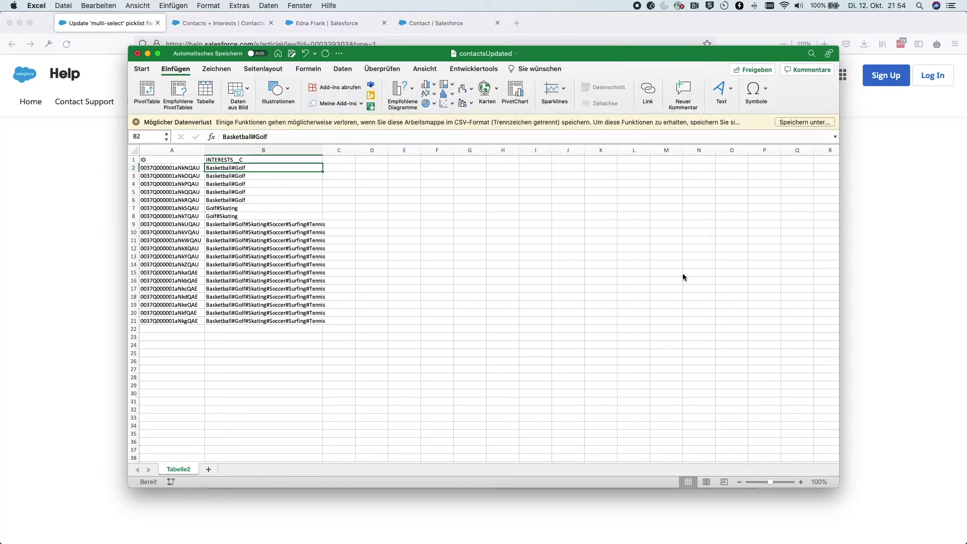
Read step 4 of the help article about opening the sheet in Notepad.
click(86, 271)
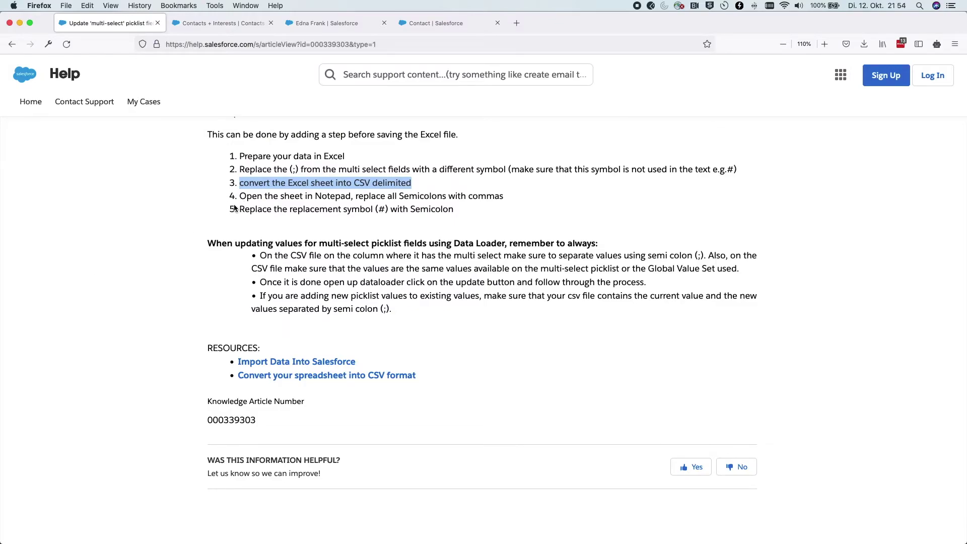
drag(242, 197, 302, 196)
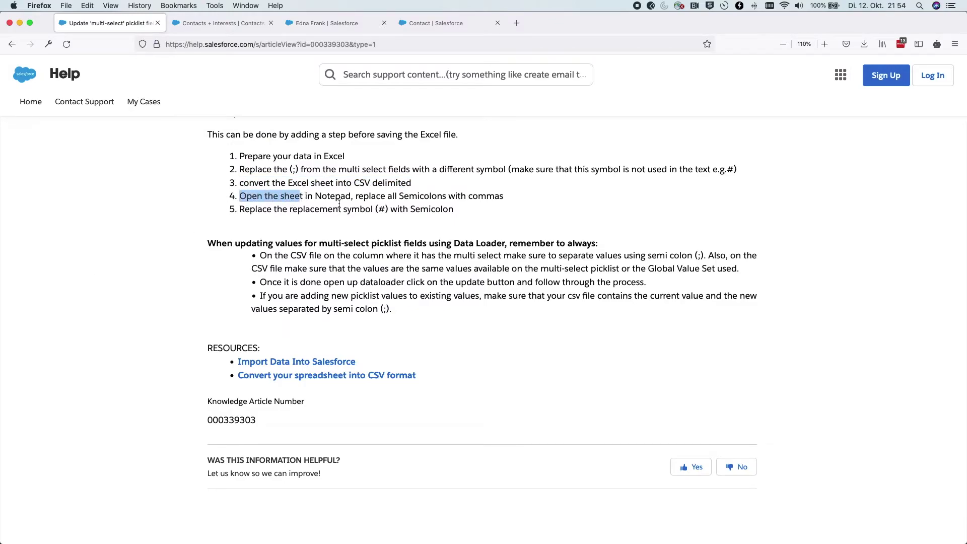
double_click(337, 197)
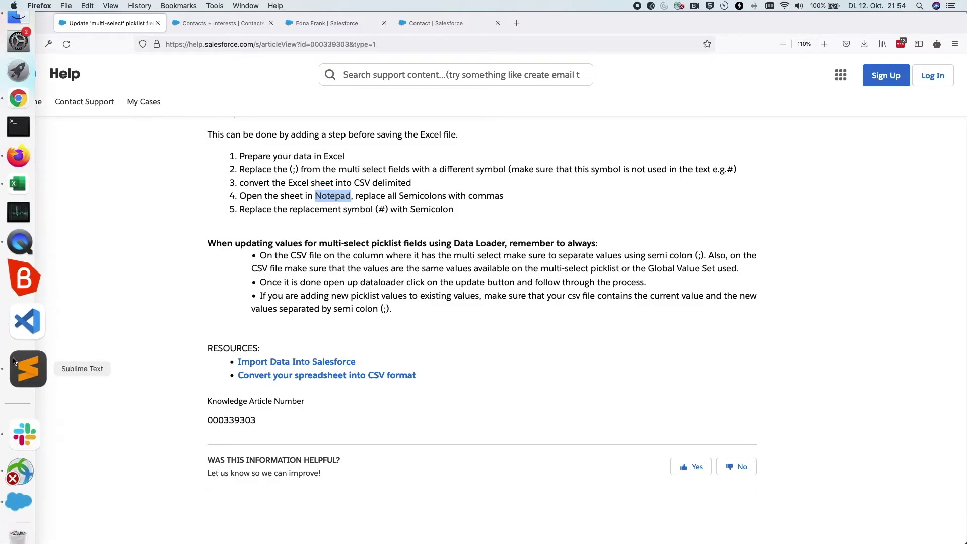
Open contactsUpdated.csv in a new Sublime Text tab by dragging it from the folder.
click(14, 362)
click(421, 255)
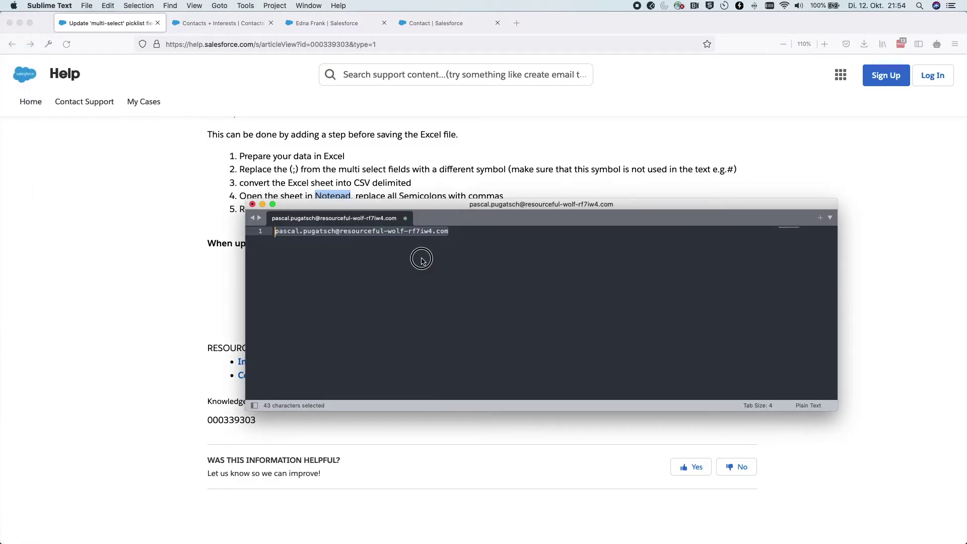
double_click(431, 218)
click(20, 121)
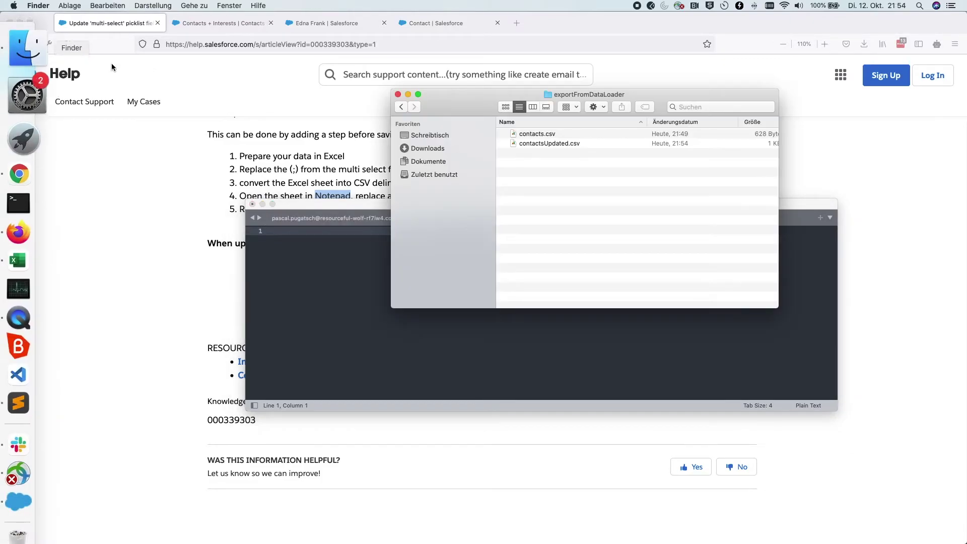
click(549, 144)
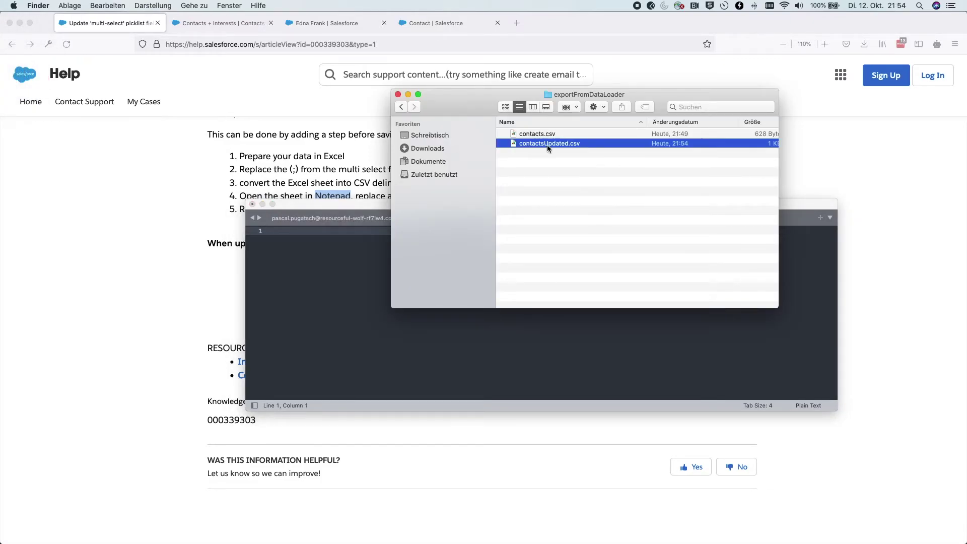
drag(567, 143, 375, 256)
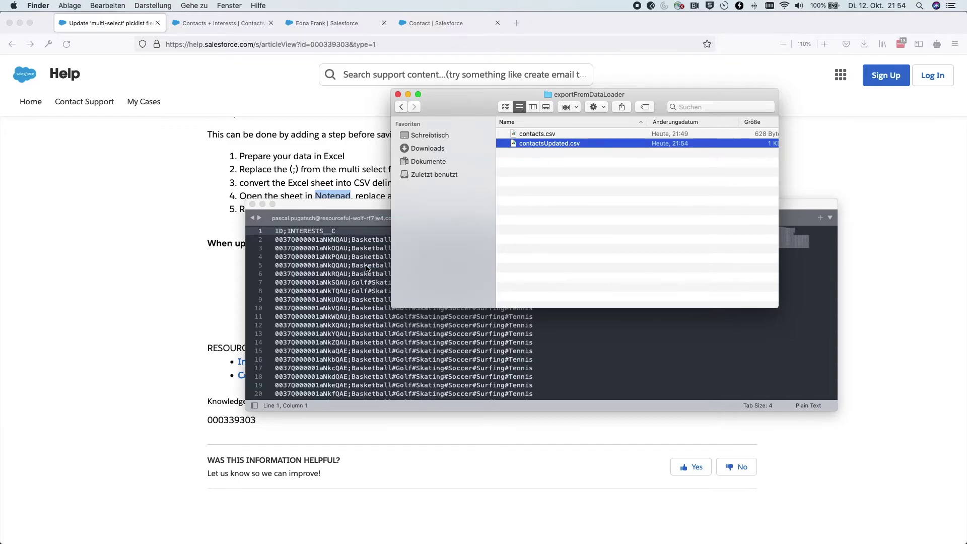
click(329, 206)
drag(328, 206, 305, 208)
click(220, 157)
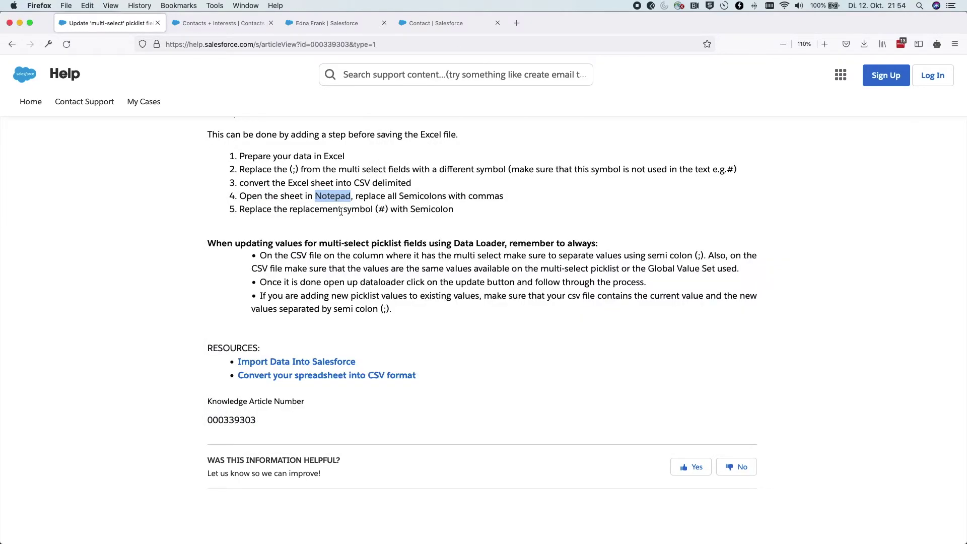
key(super+Tab)
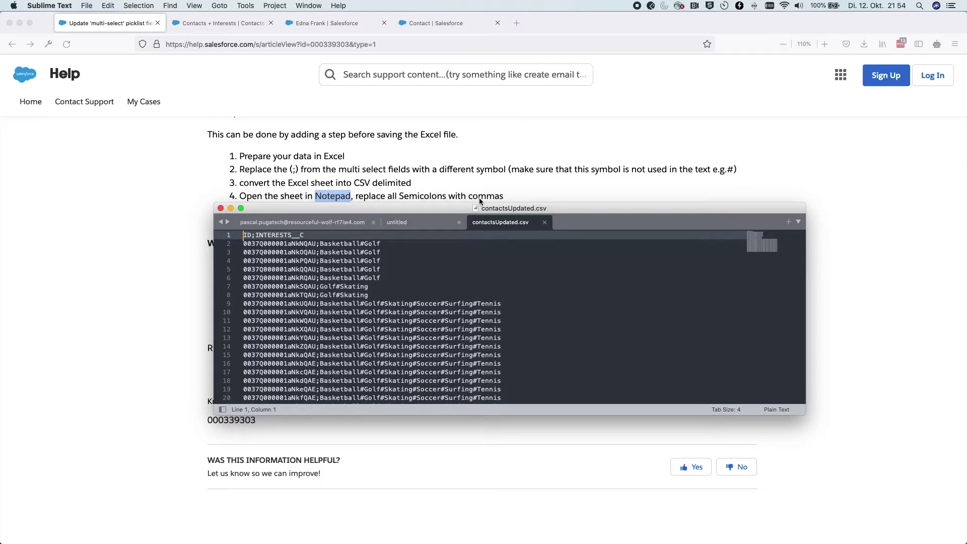
Replace all 21 semicolons with commas so each line reads ID,interests.
click(162, 4)
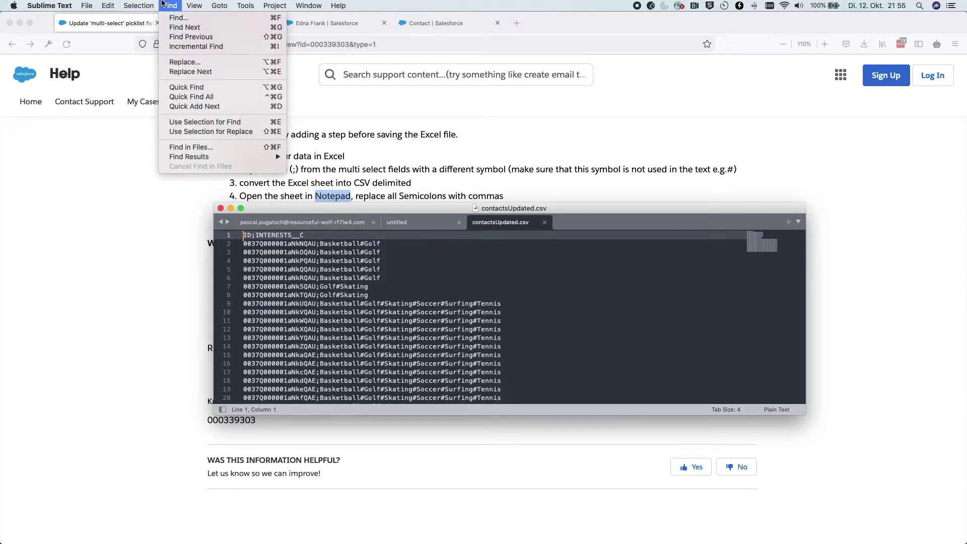
click(194, 63)
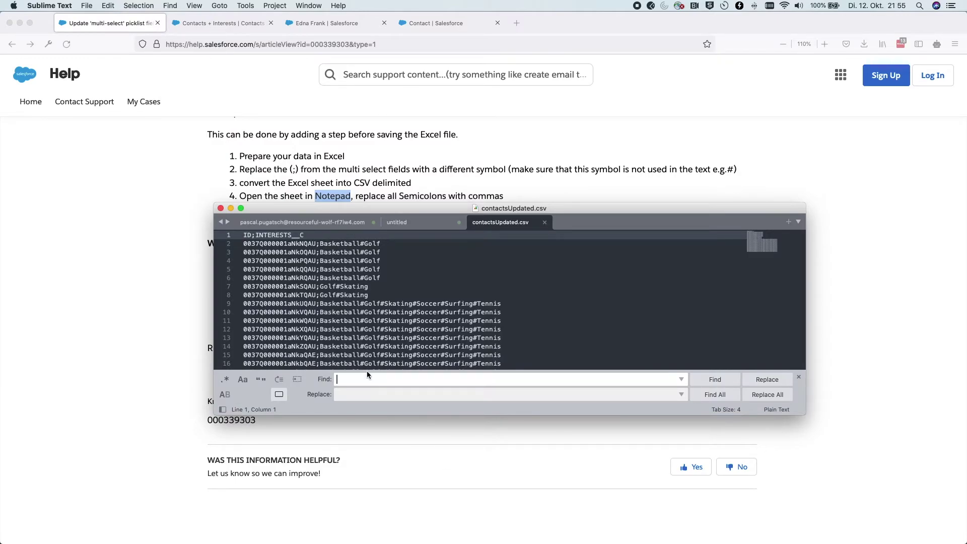
text(;)
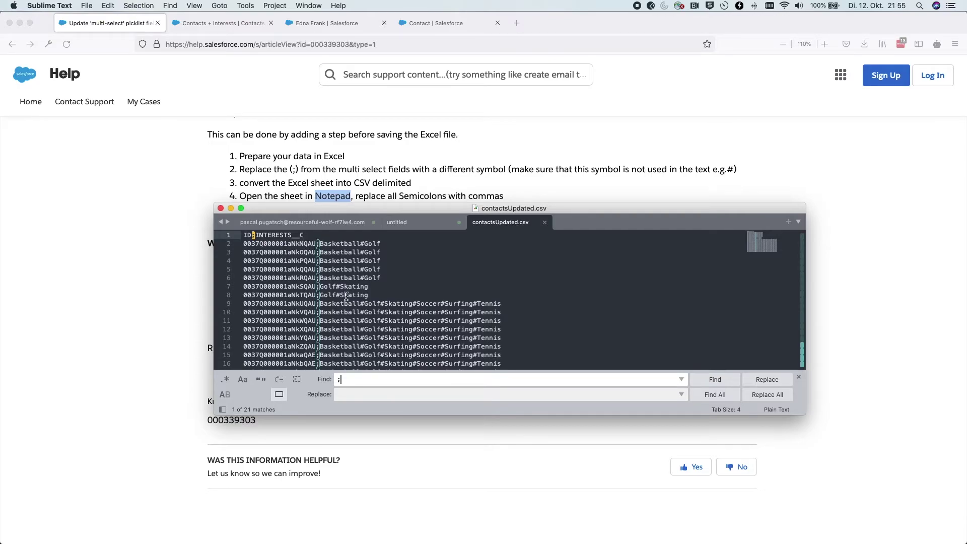
click(353, 397)
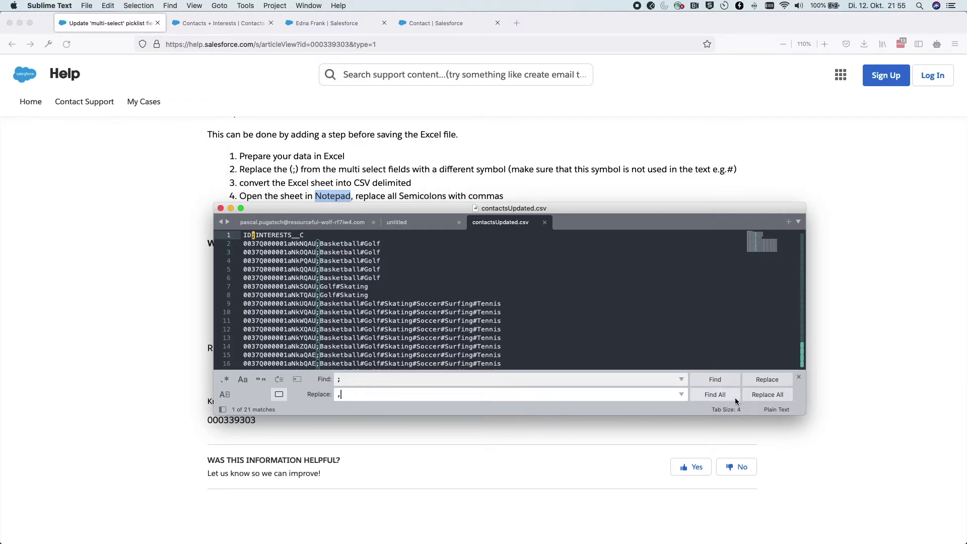
click(779, 395)
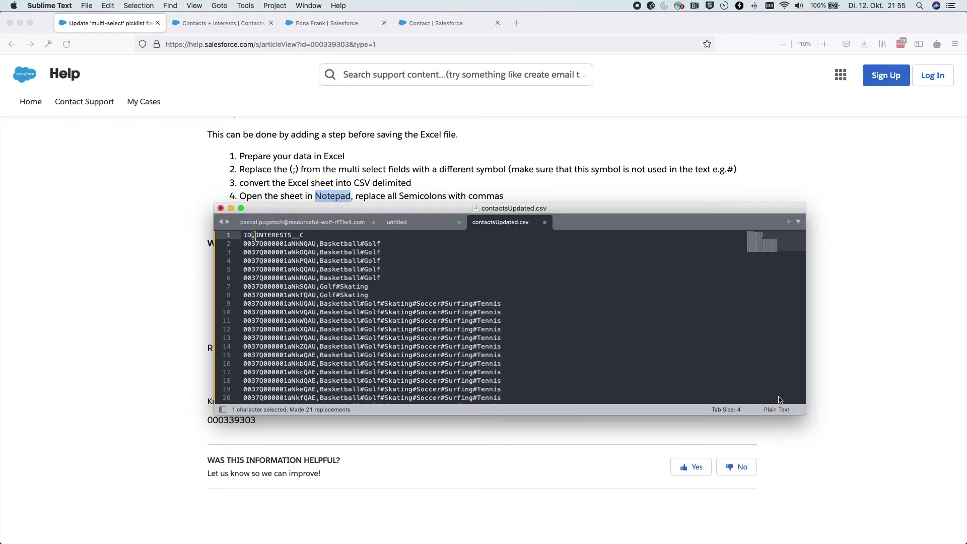
Copy the # symbol from step 5 of the help article for the next replacement.
drag(568, 210, 566, 224)
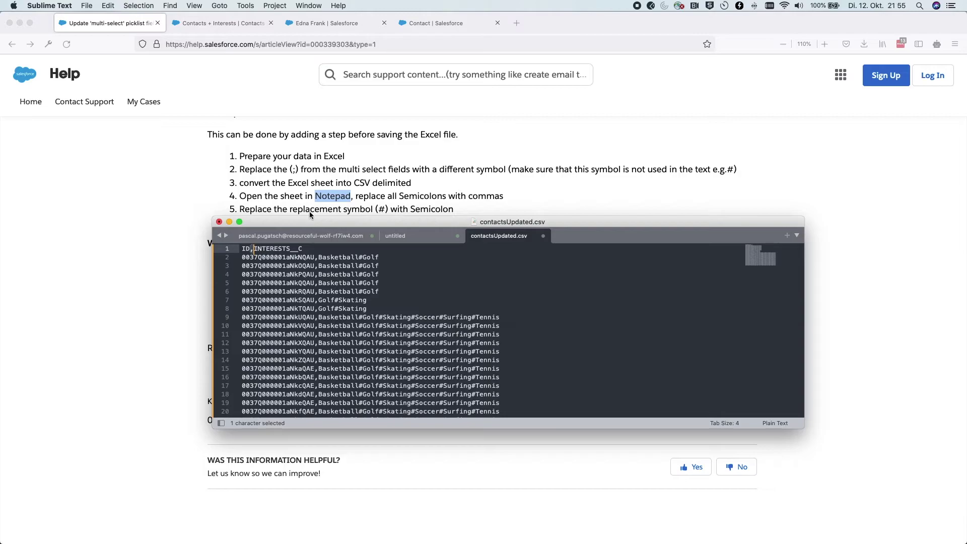
click(381, 212)
double_click(382, 210)
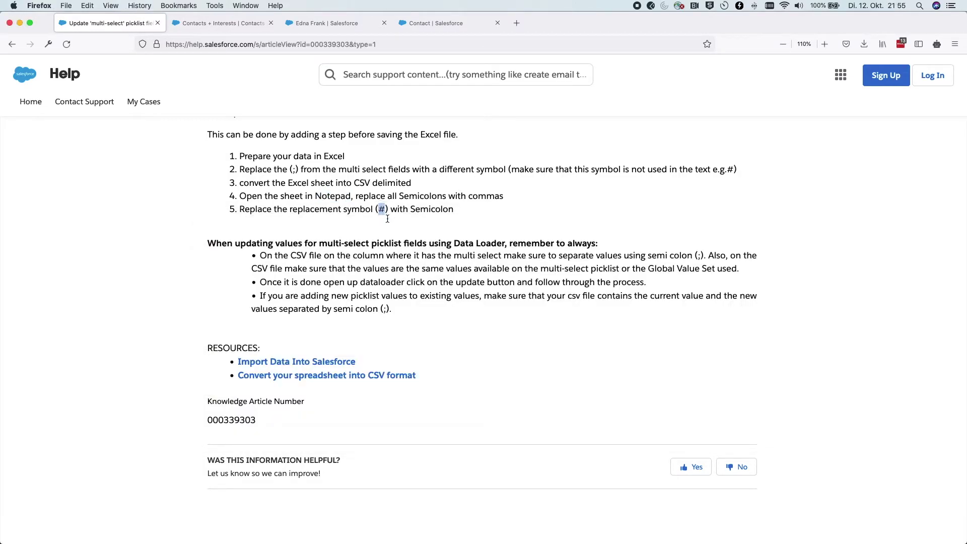
key(super+c)
key(super+Tab)
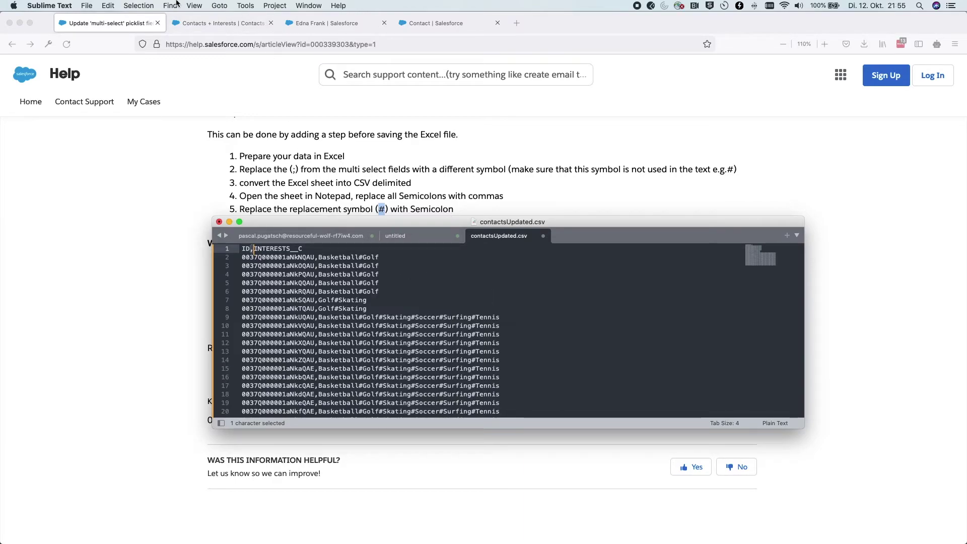
click(170, 5)
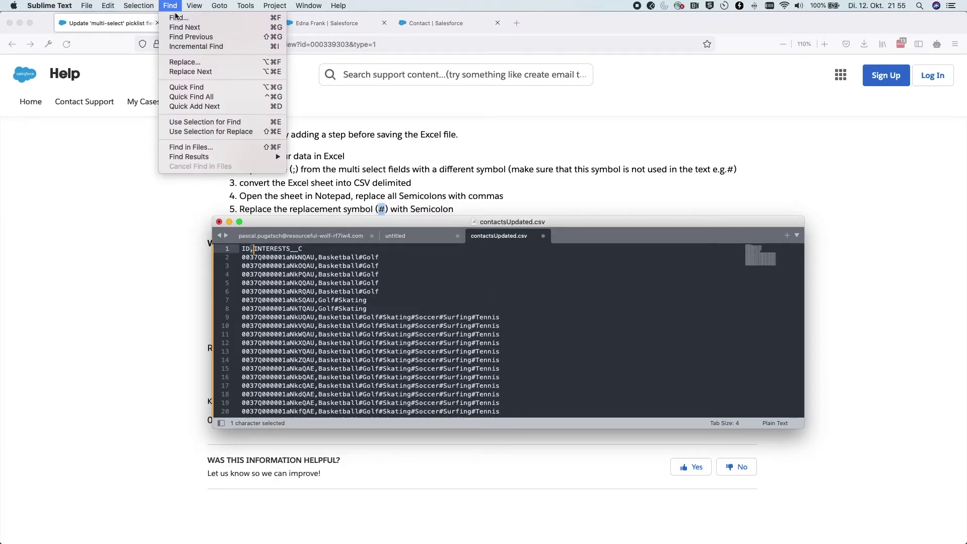
click(184, 62)
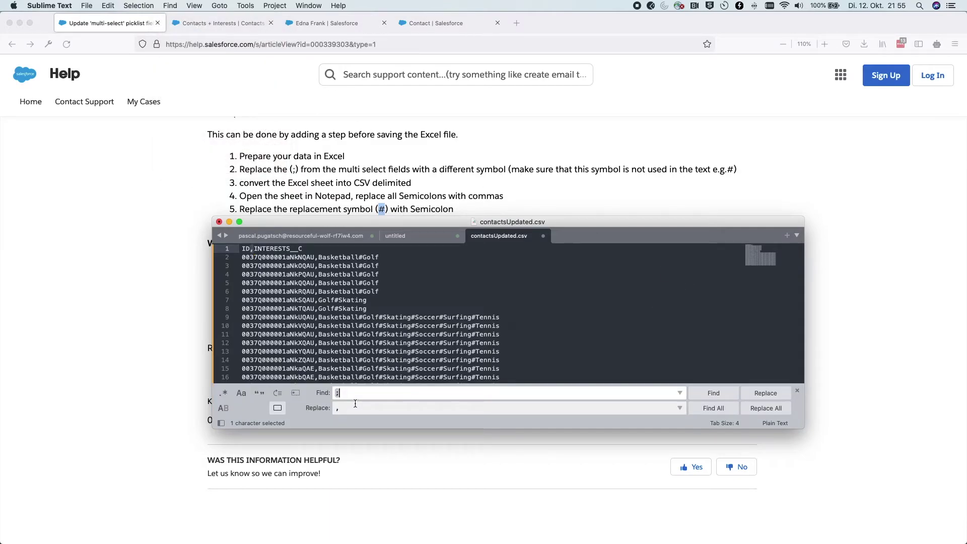
Replace every # with a semicolon, so rows read like Basketball;Golf.
key(super+v)
click(349, 409)
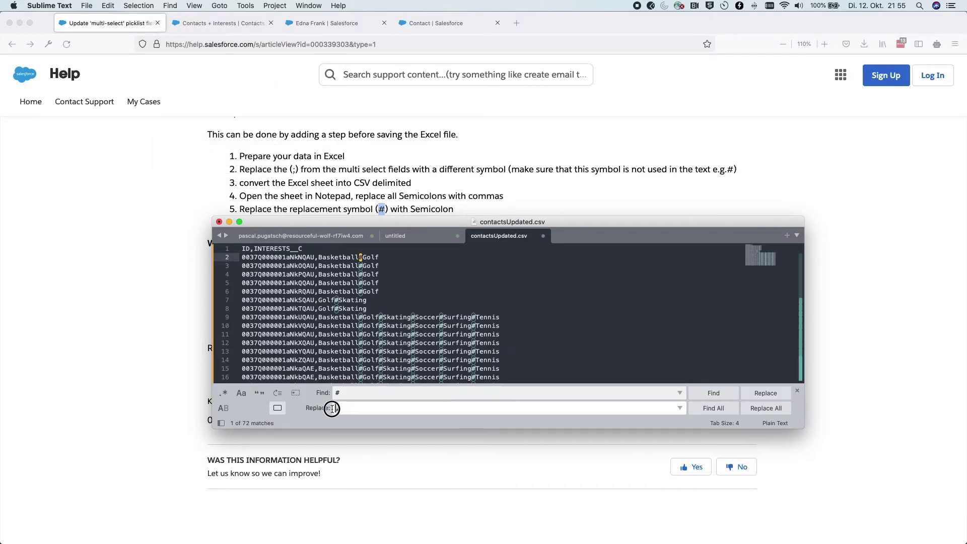
text(;)
click(758, 409)
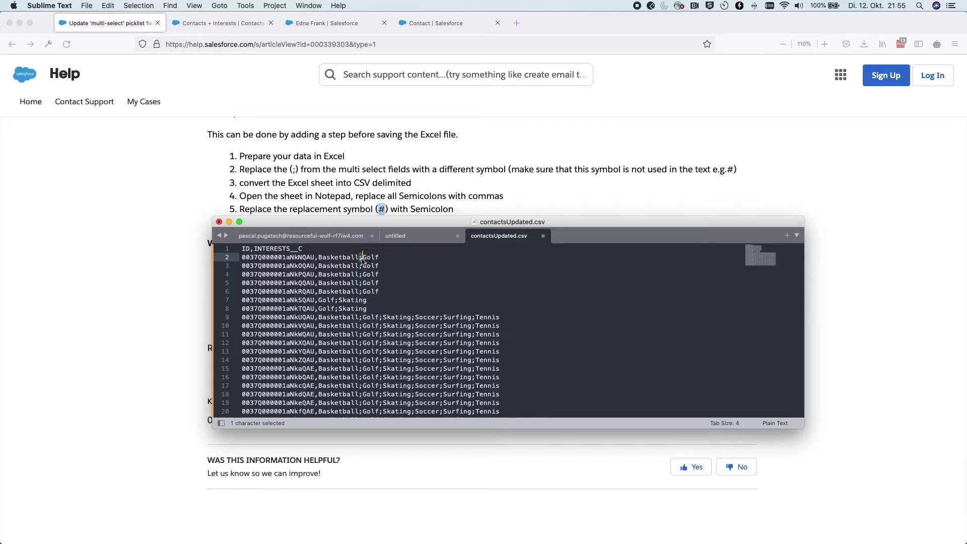
Save contactsUpdated.csv.
drag(437, 225, 433, 241)
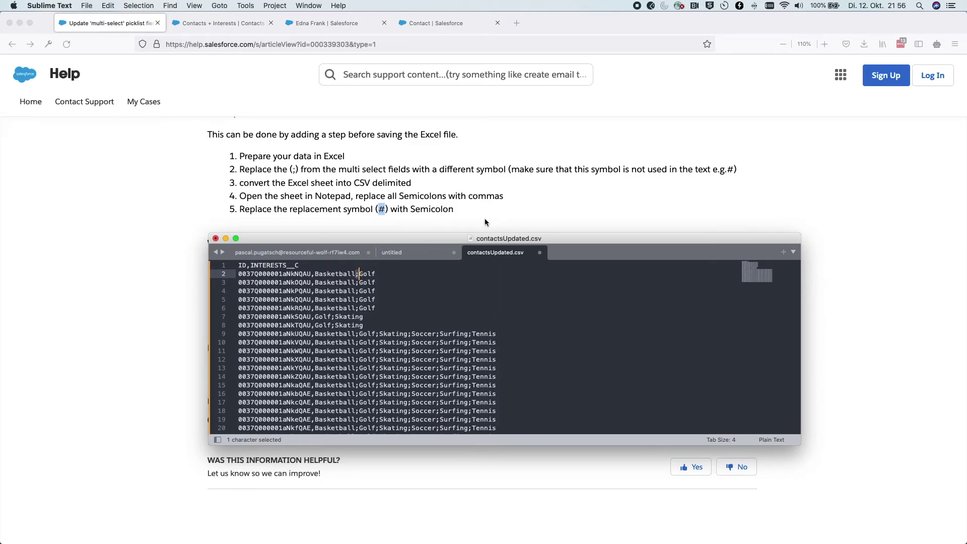
click(467, 280)
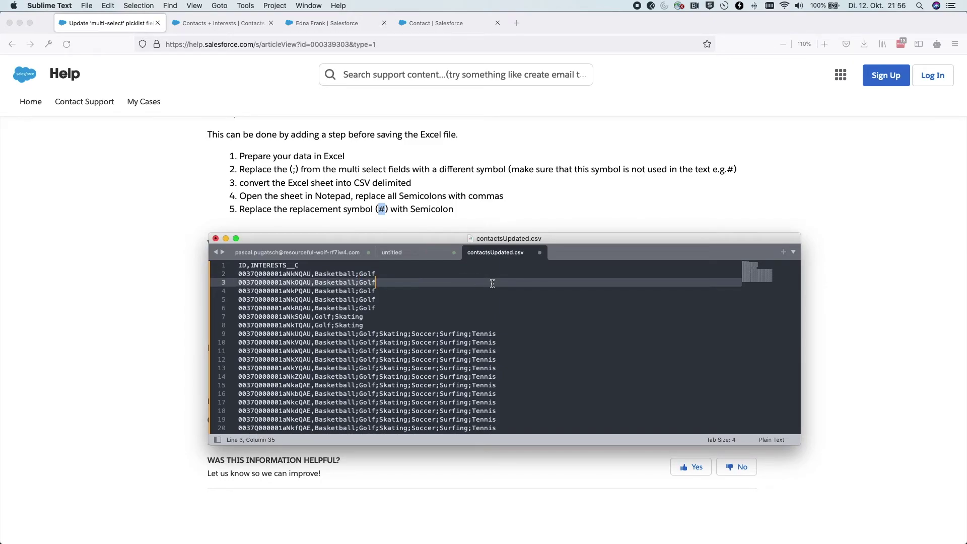
key(super+s)
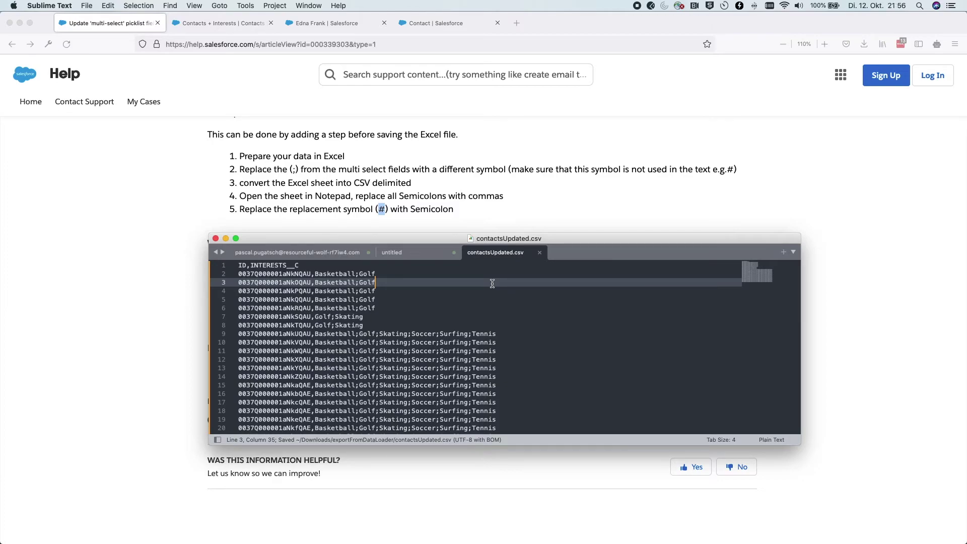
mouse_move(4, 383)
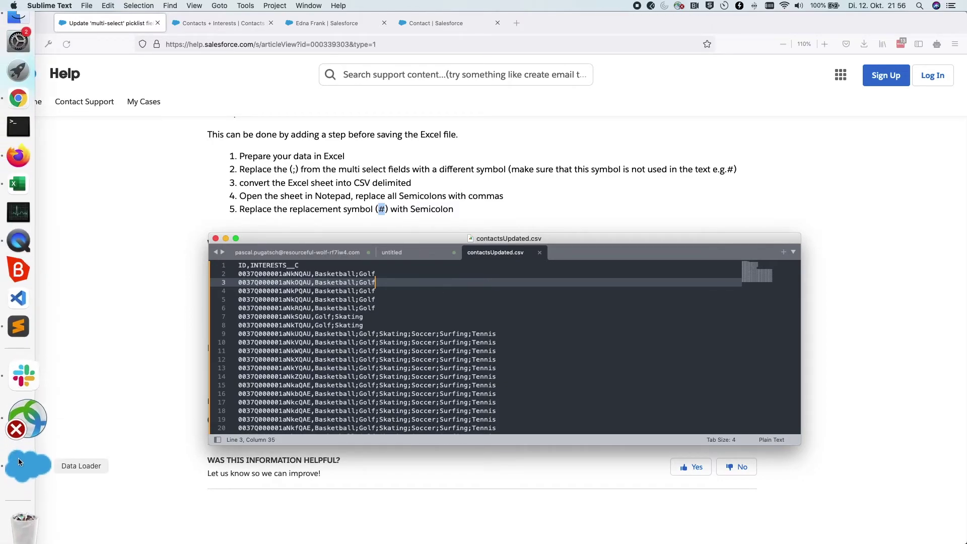
Launch Data Loader and set up a Contact update from contactsUpdated.csv, initializing 20 records.
click(18, 458)
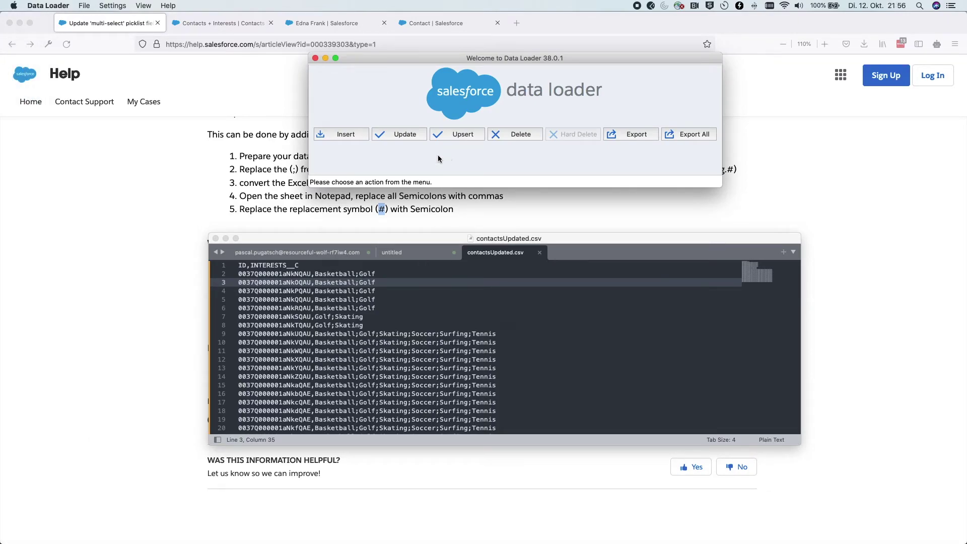
click(394, 135)
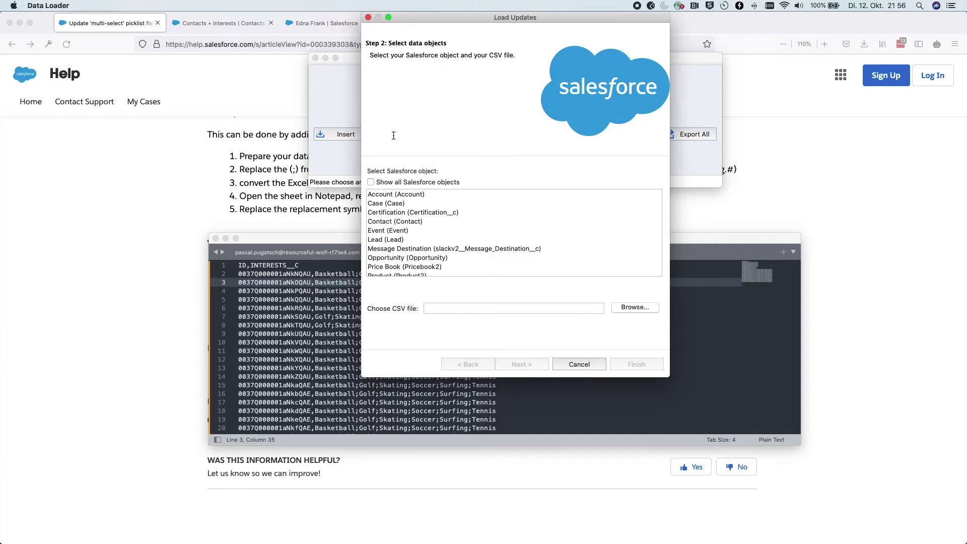
click(387, 223)
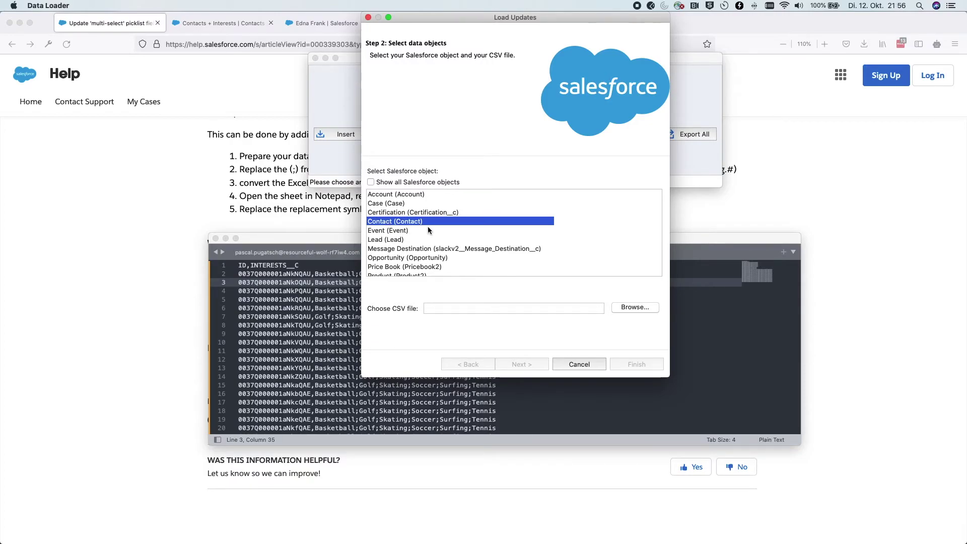
click(642, 306)
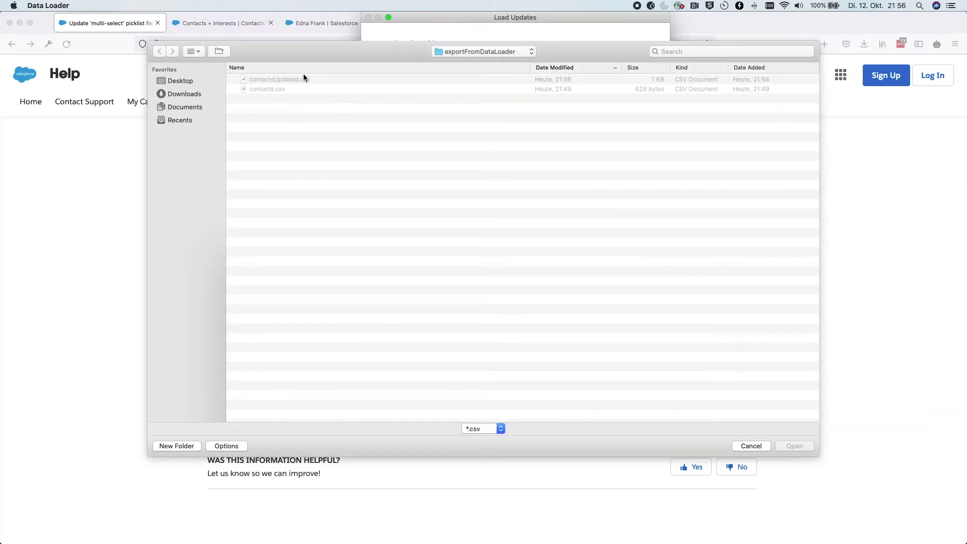
click(292, 80)
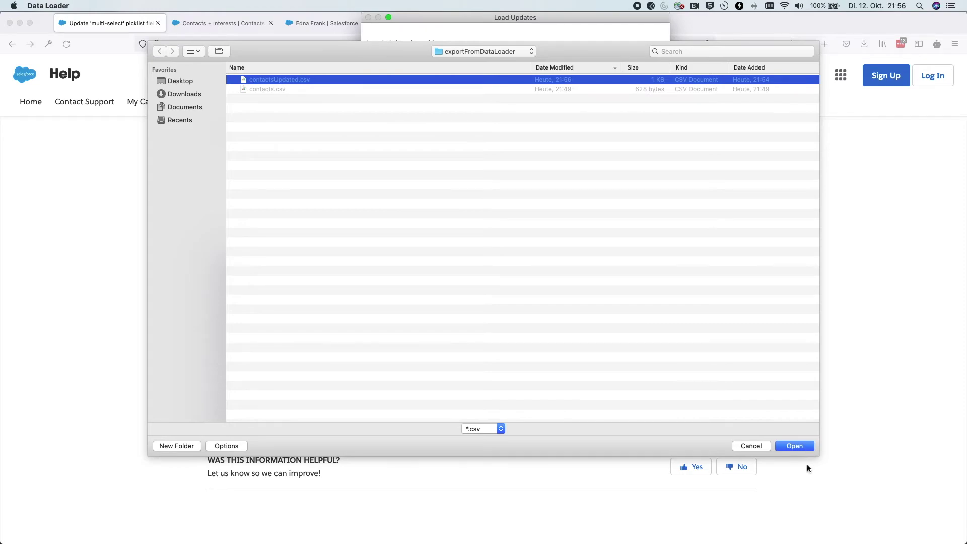
click(794, 446)
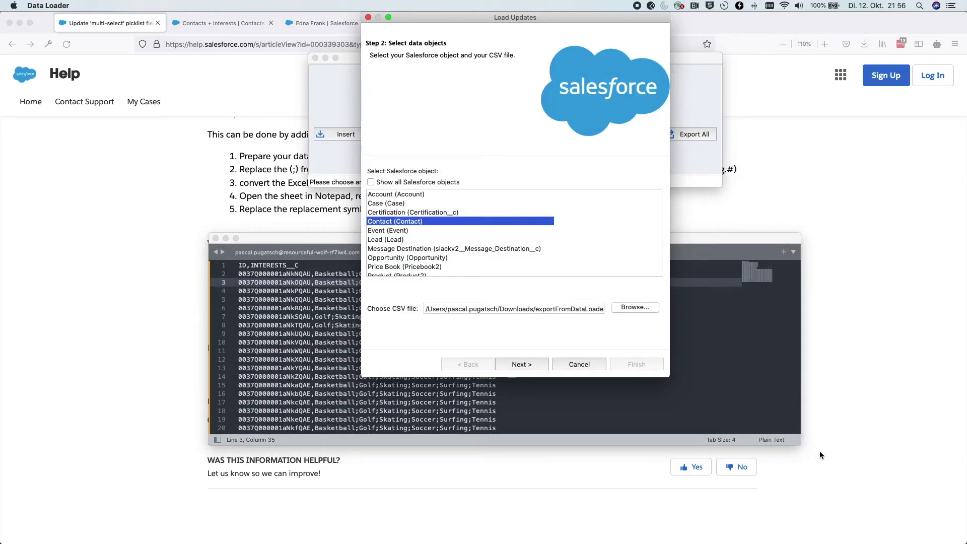
click(525, 362)
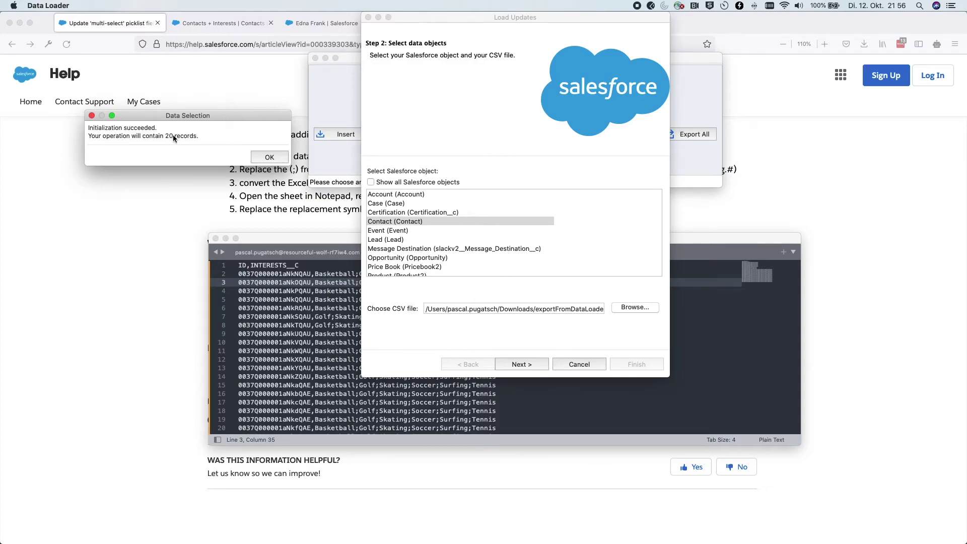
Auto-match fields, then map the ID column to Id and INTERESTS__C to interests__c.
click(268, 157)
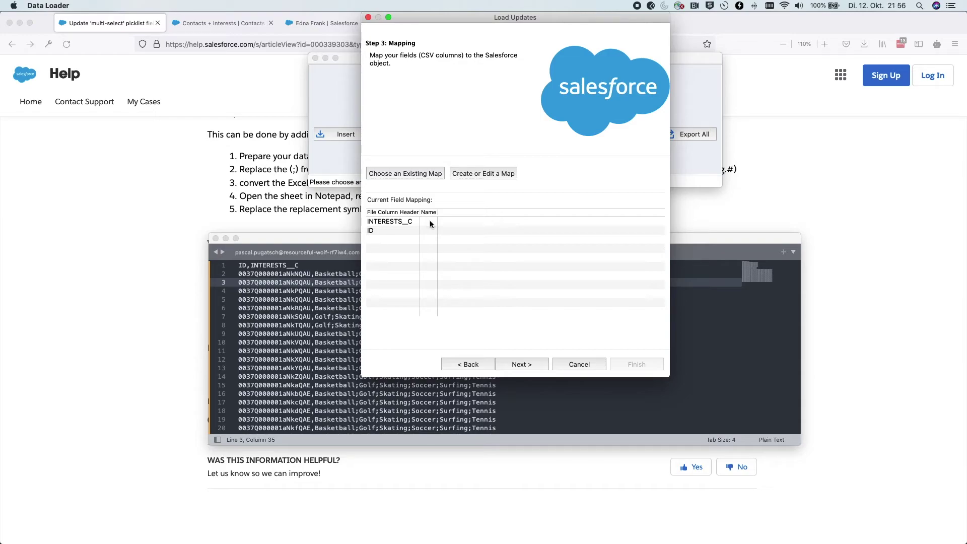
click(484, 174)
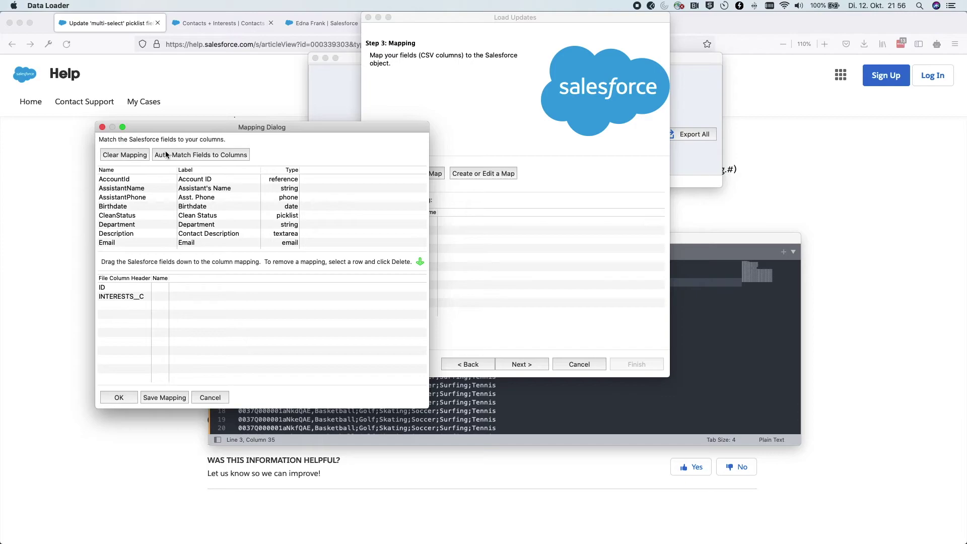
click(168, 155)
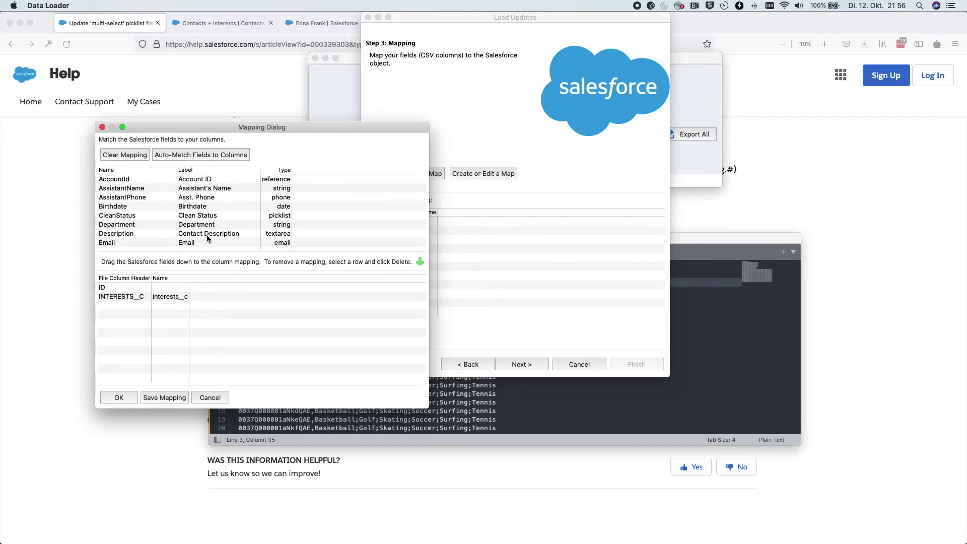
scroll(207, 238, down, 5)
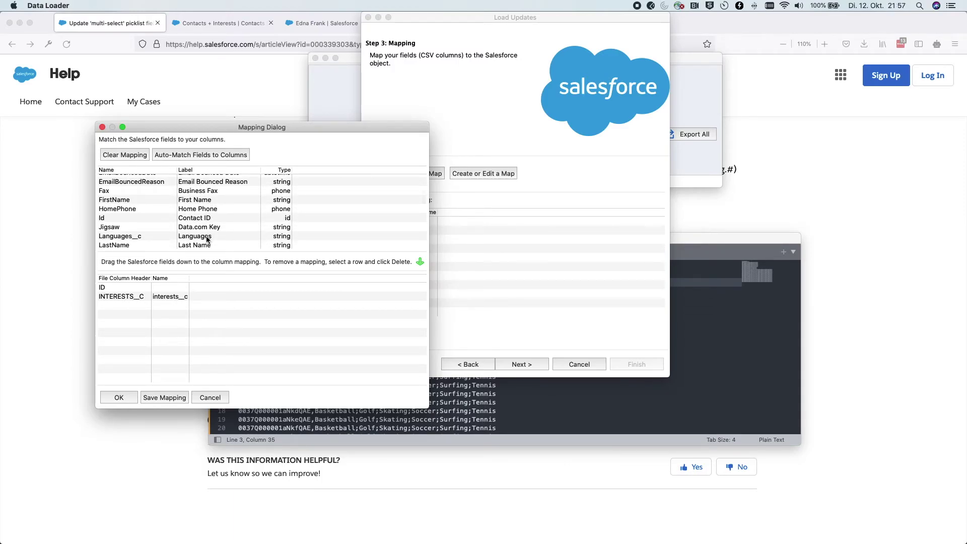
click(123, 218)
drag(123, 218, 166, 289)
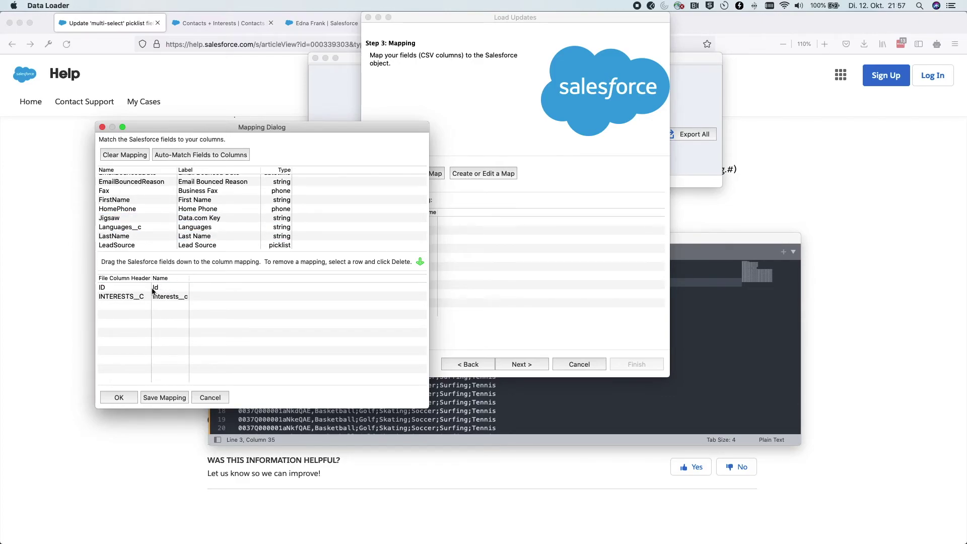
click(105, 291)
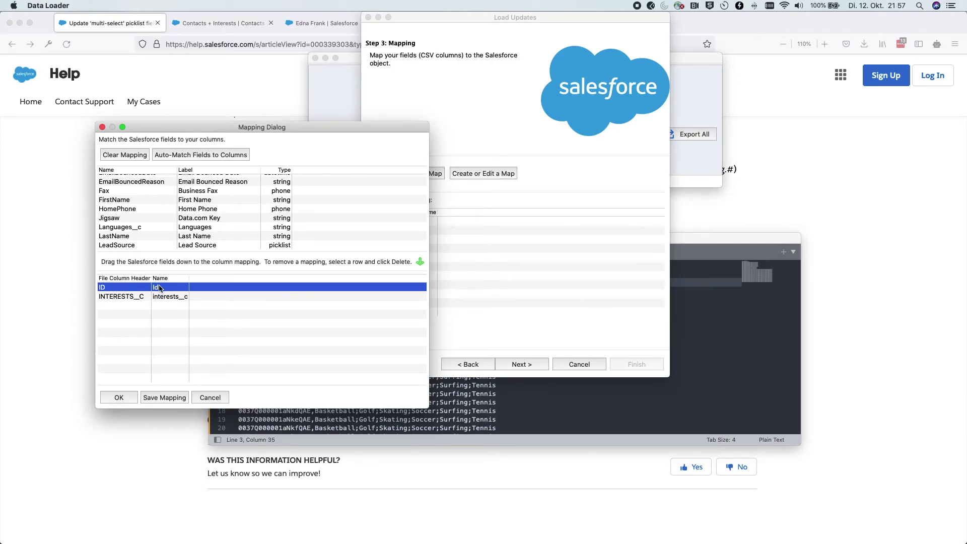
click(132, 297)
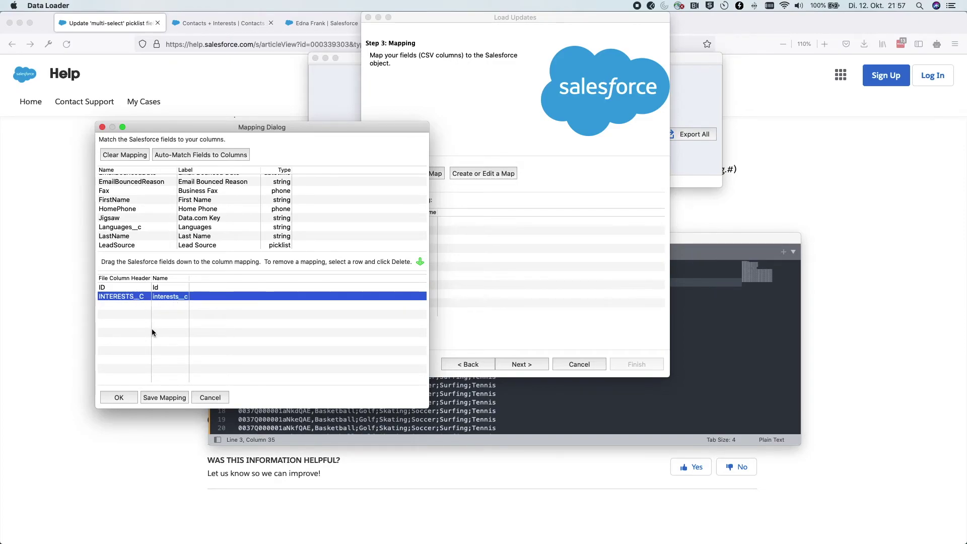
click(120, 398)
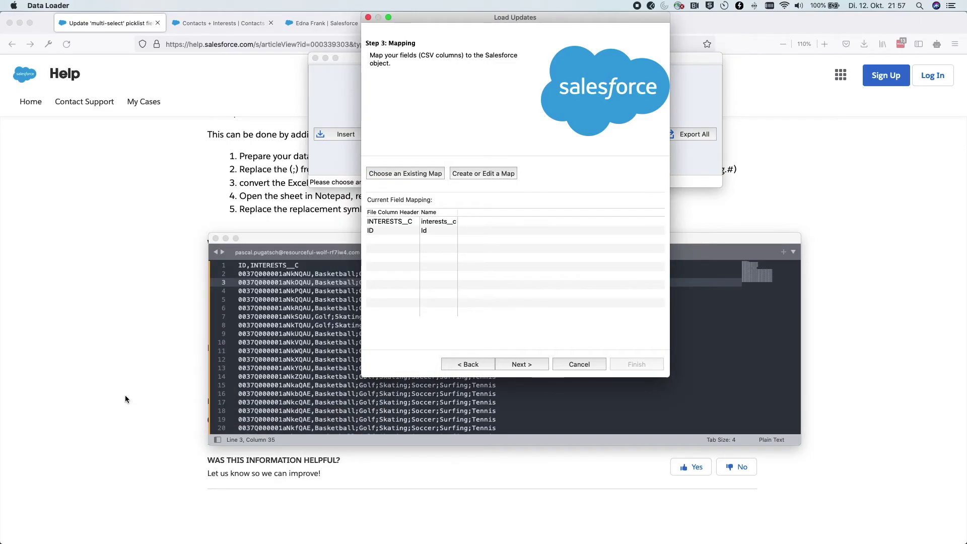
Run and confirm the update, finishing with 20 successful updates and 0 errors.
click(533, 365)
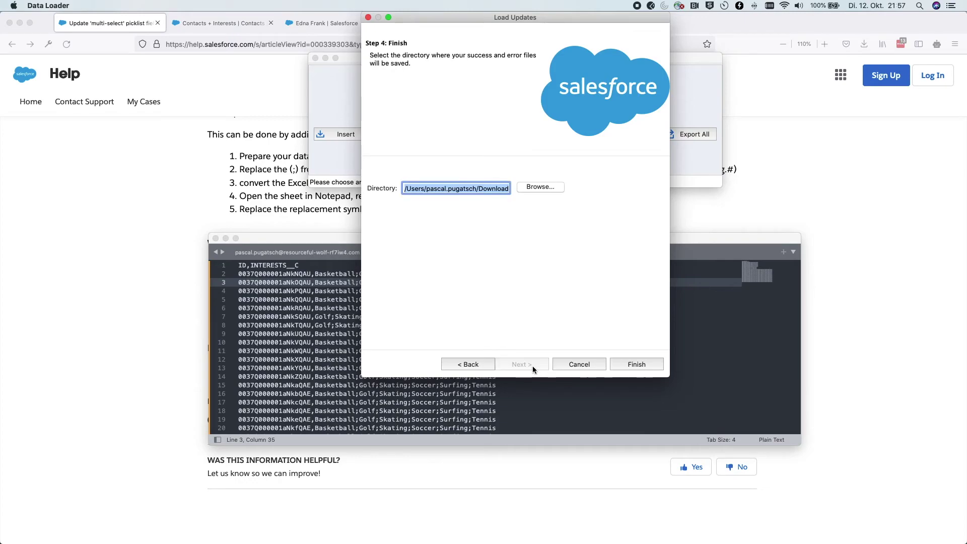
click(643, 369)
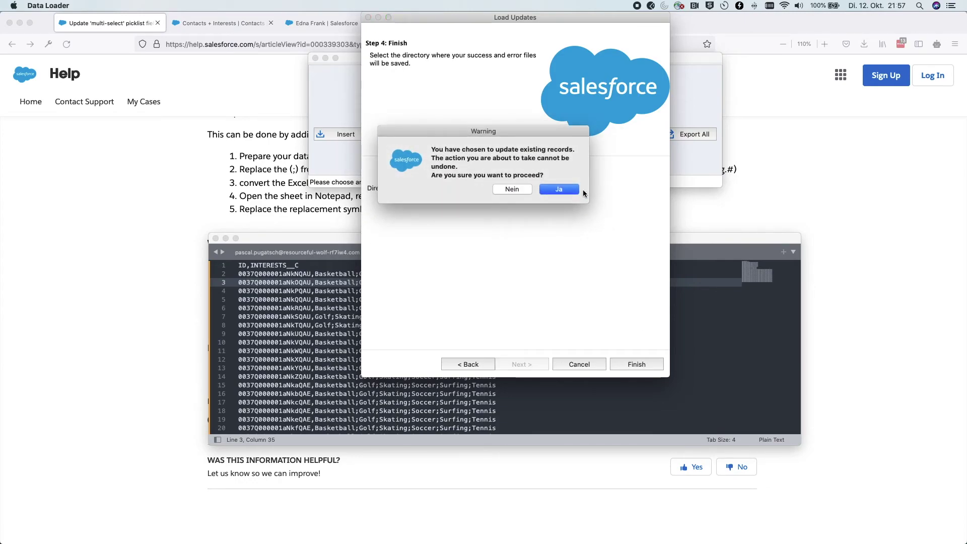
click(579, 194)
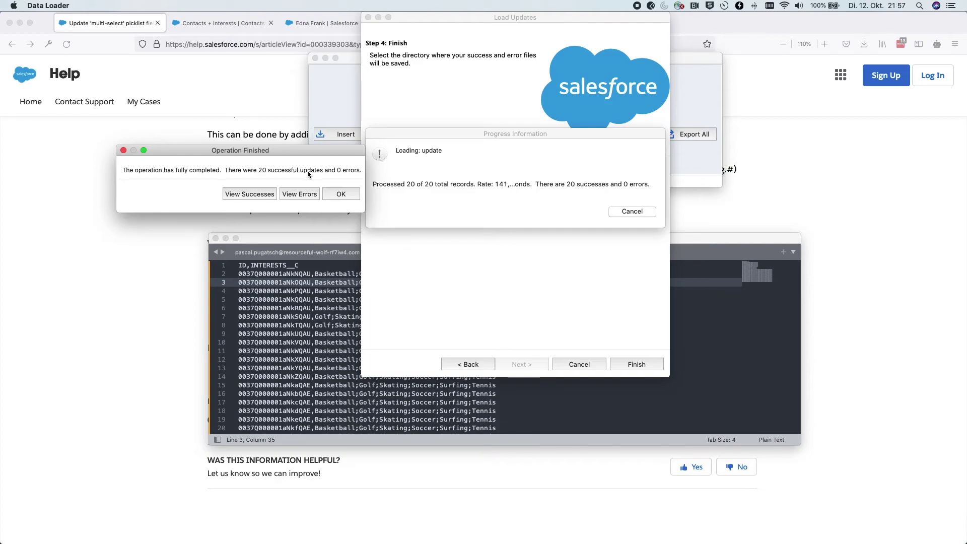
click(340, 194)
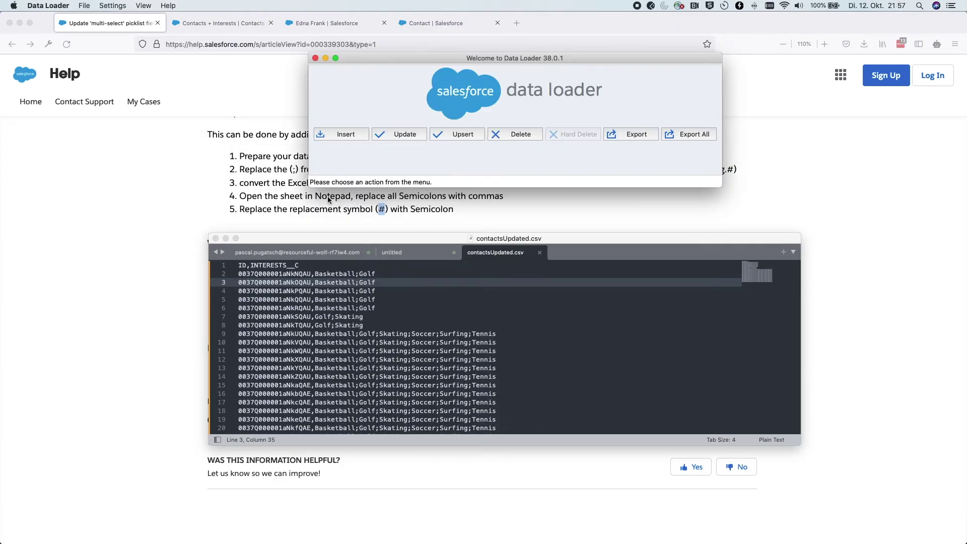
click(147, 194)
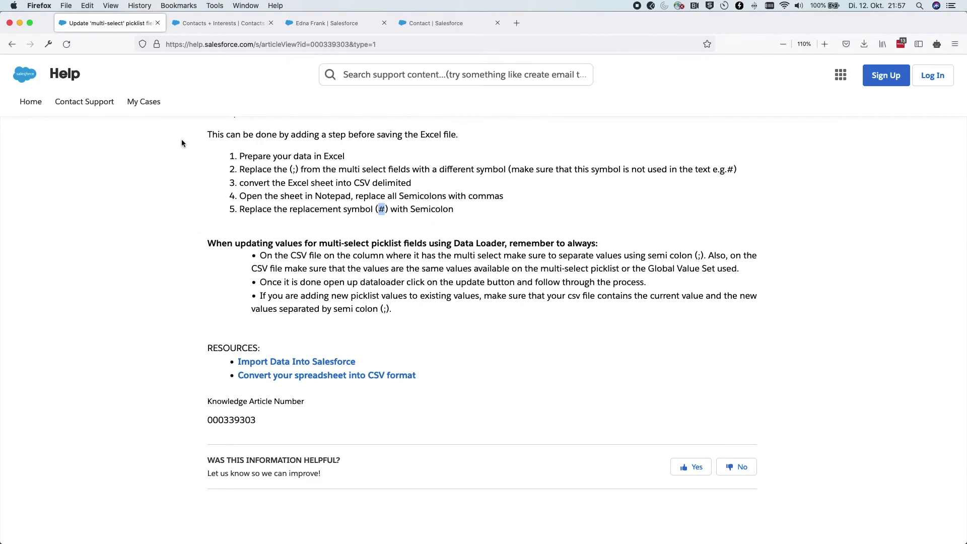
Refresh the Contacts + Interests list, check row 11's interests, and open that contact.
click(223, 26)
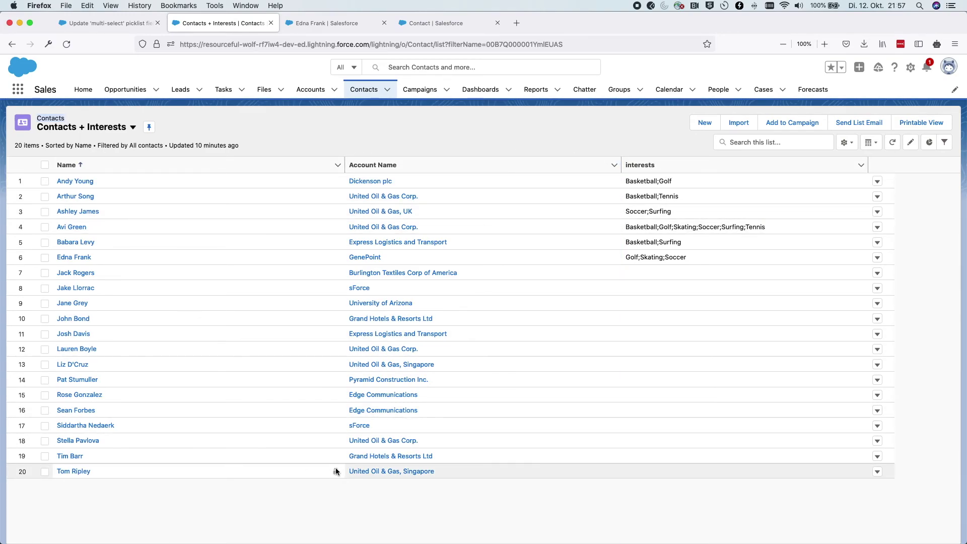
click(893, 144)
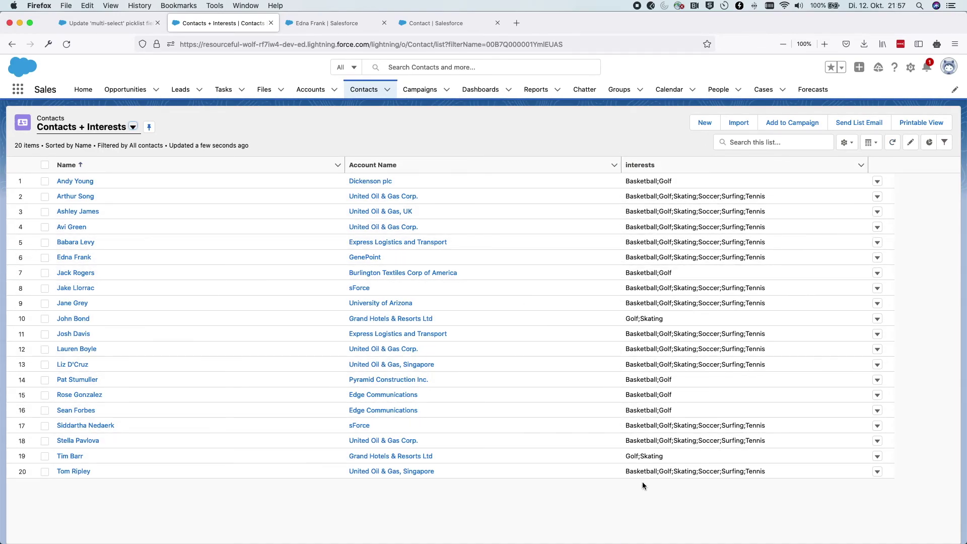
click(860, 335)
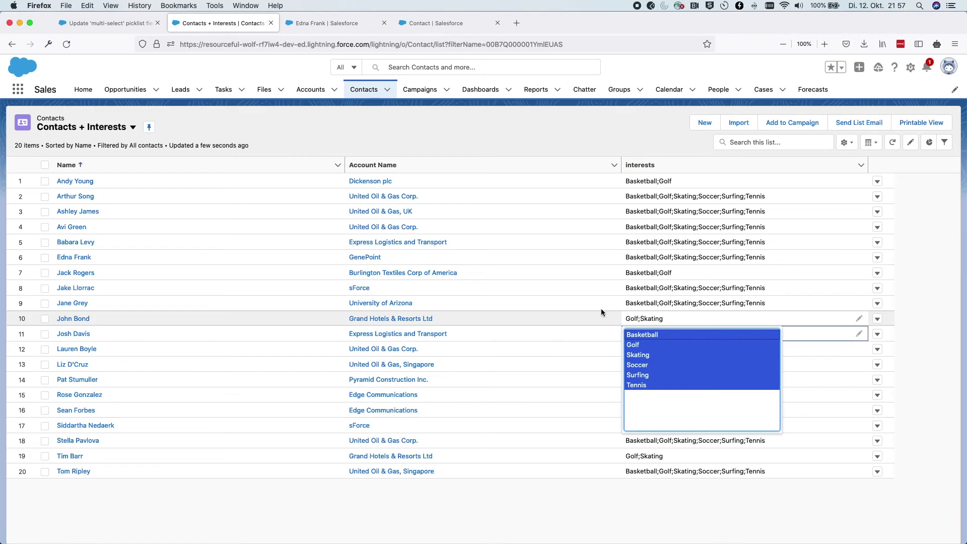
click(553, 304)
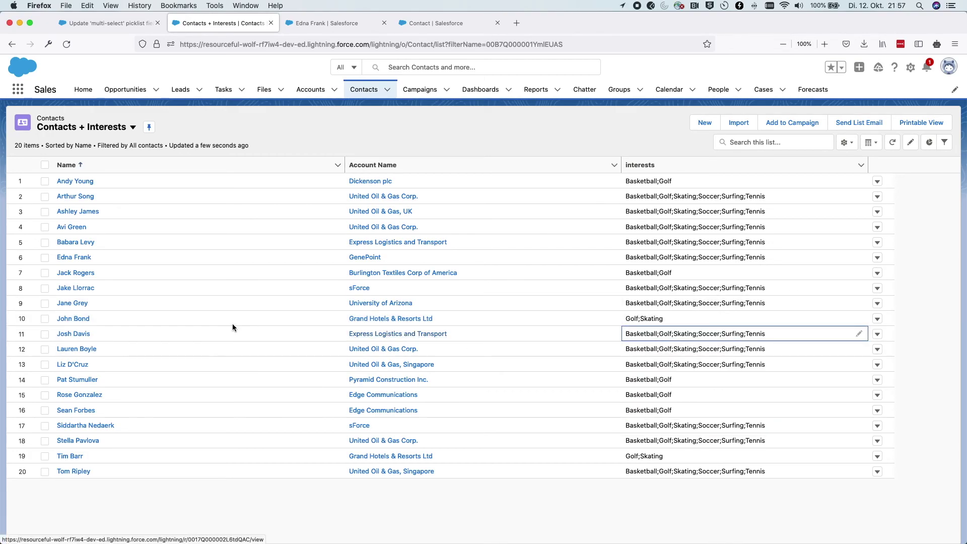
click(75, 334)
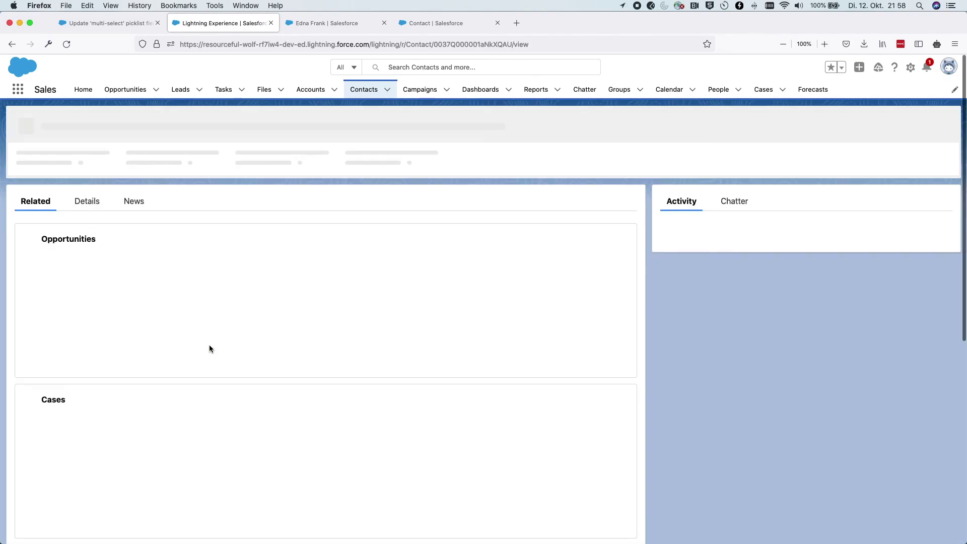
Edit the contact's interests field, showing Basketball, Golf, Skating, Soccer, Surfing and Tennis chosen.
click(94, 201)
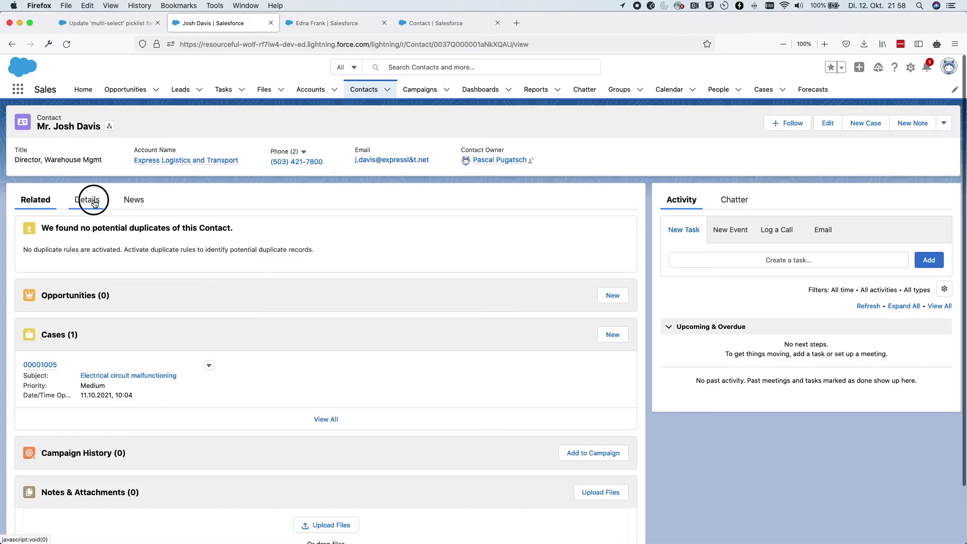
scroll(182, 372, down, 1)
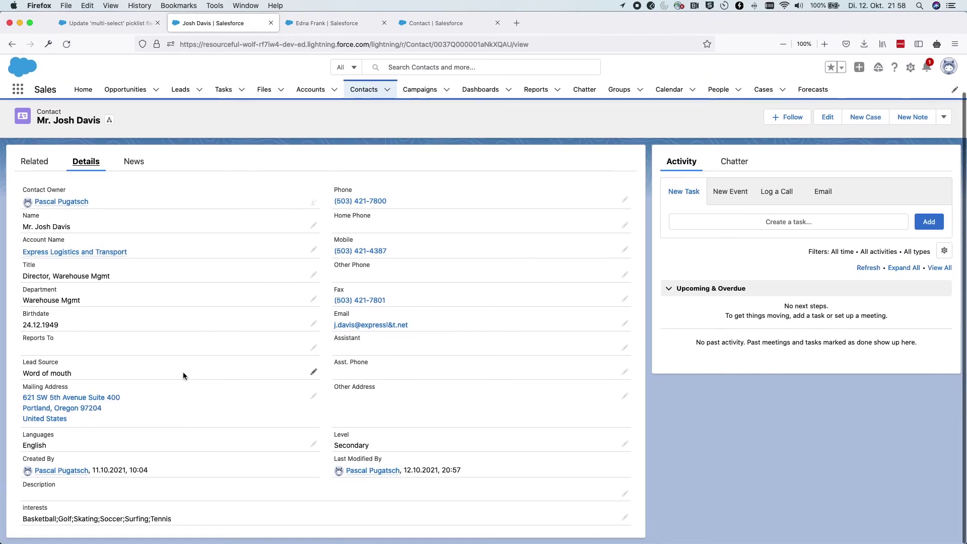
click(624, 518)
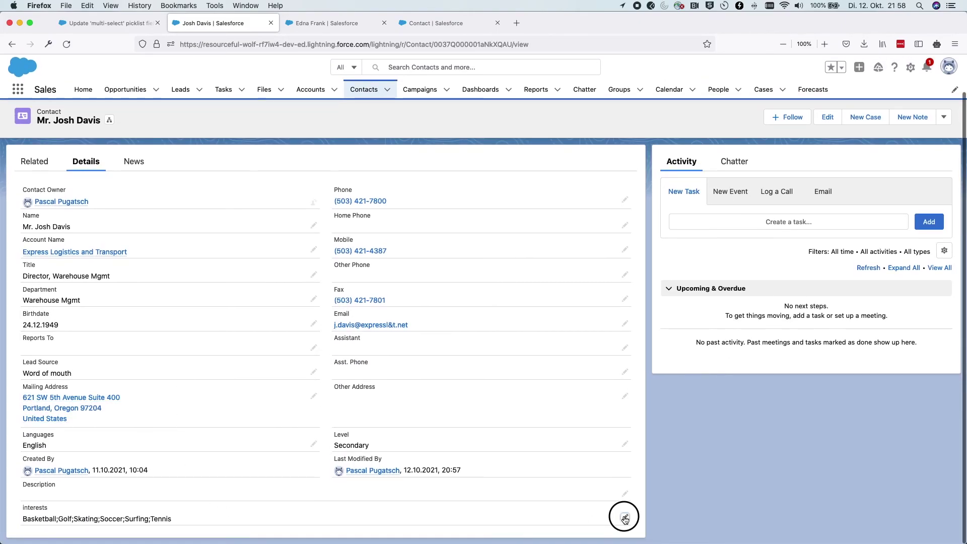
scroll(154, 355, down, 4)
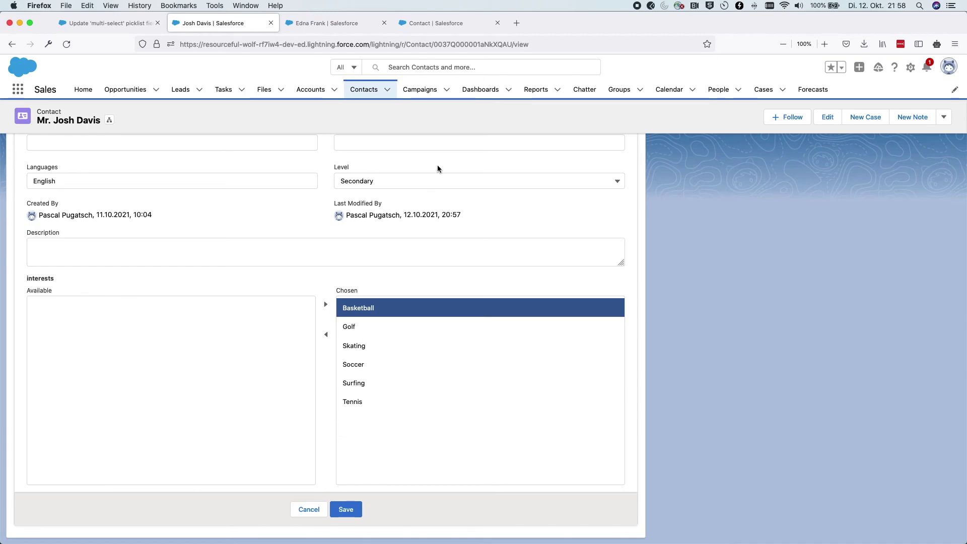
click(352, 21)
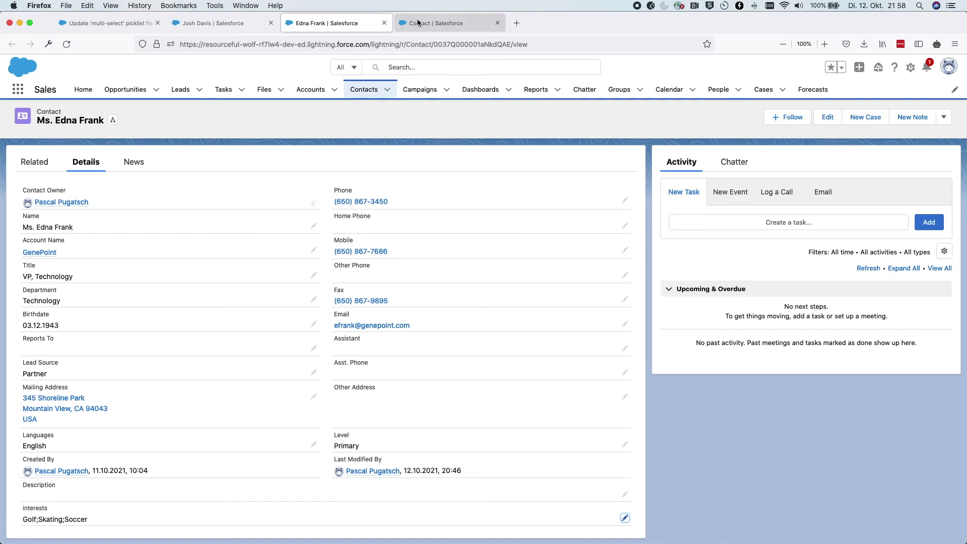
click(225, 25)
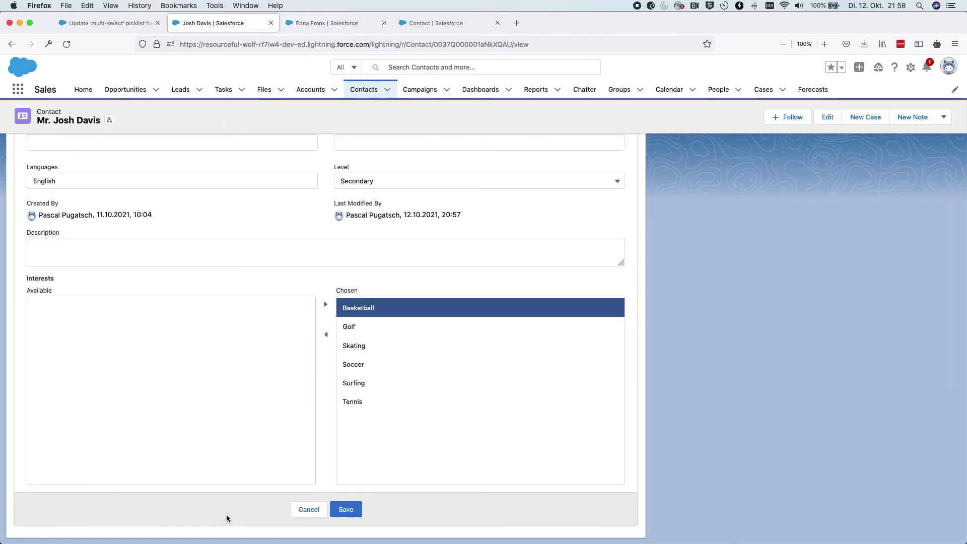